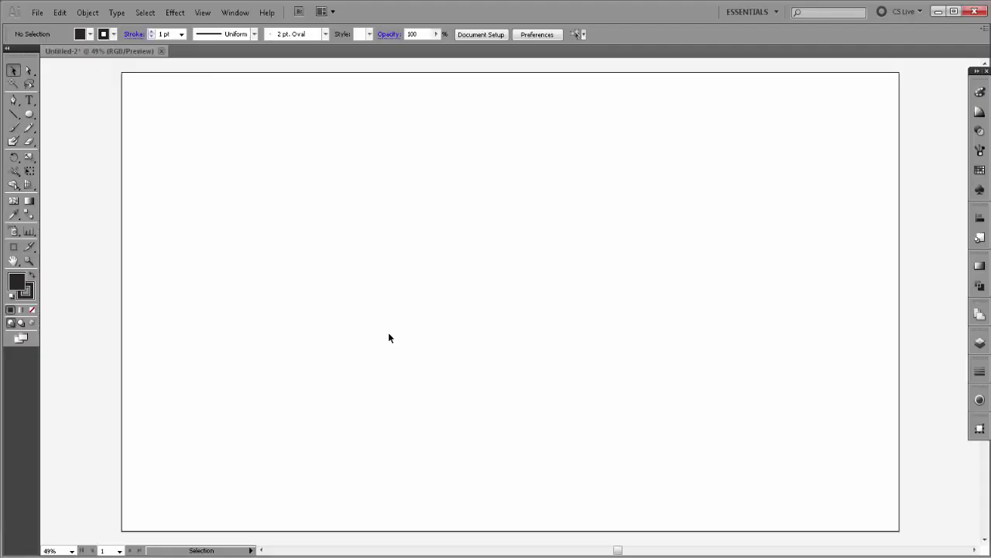
- Draw a large solid black circle with the Ellipse Tool, just left of the artboard centre
left_click_drag(29, 116, 47, 144)
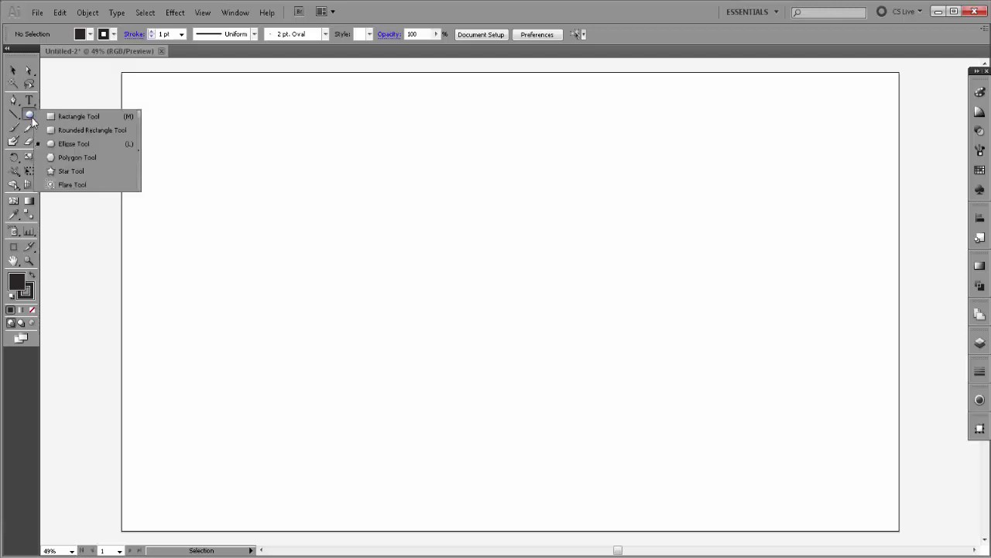
left_click_drag(422, 284, 540, 372)
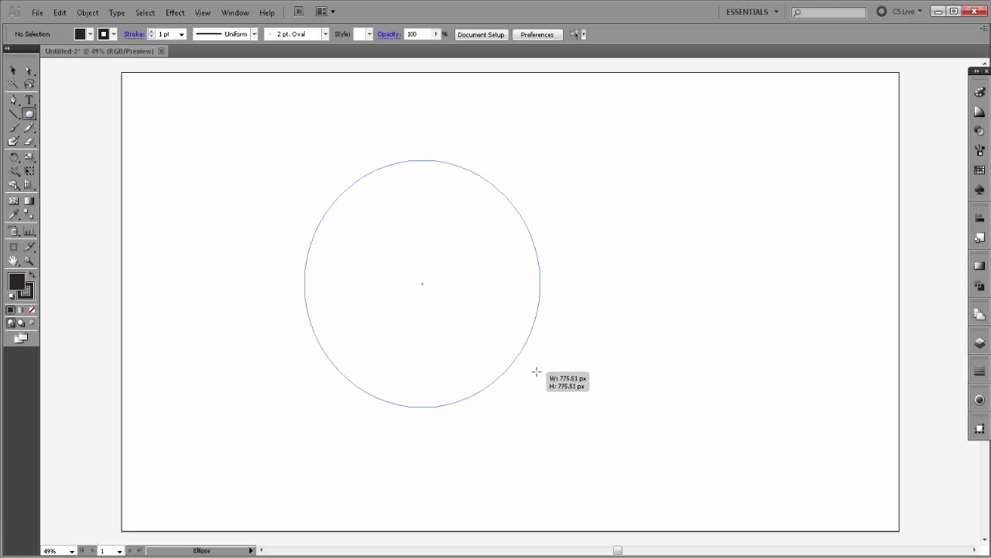
left_click_drag(536, 372, 534, 375)
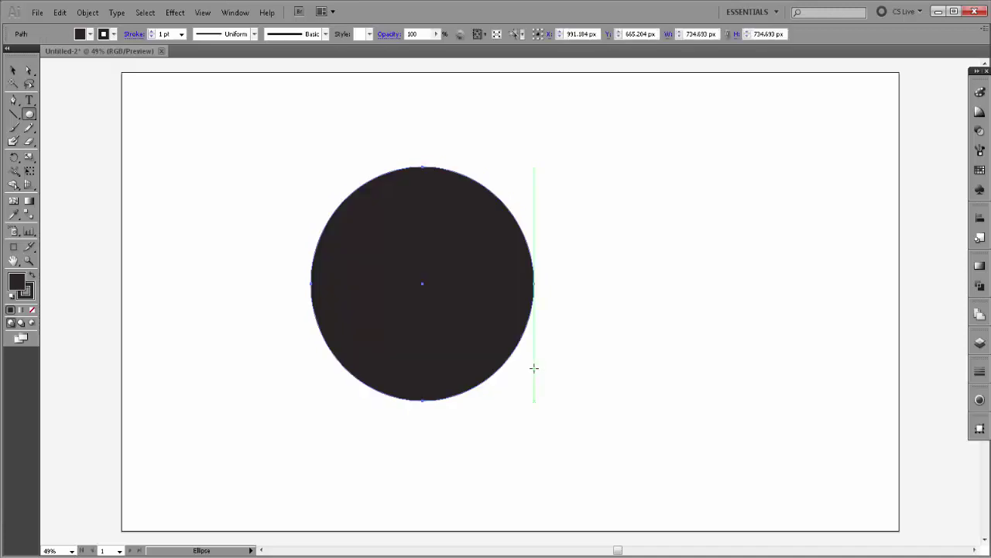
left_click(14, 72)
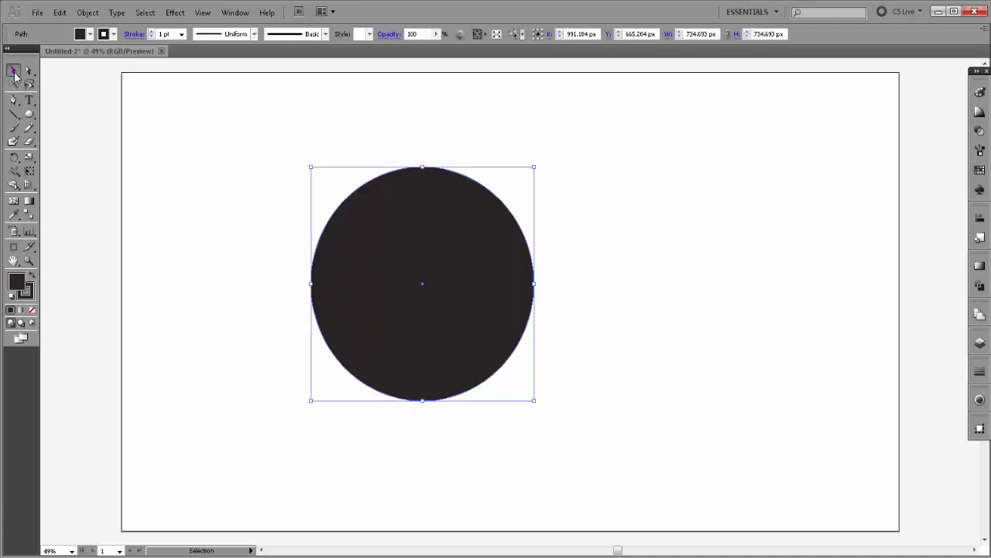
left_click(94, 110)
left_click(29, 115)
left_click_drag(30, 114, 48, 158)
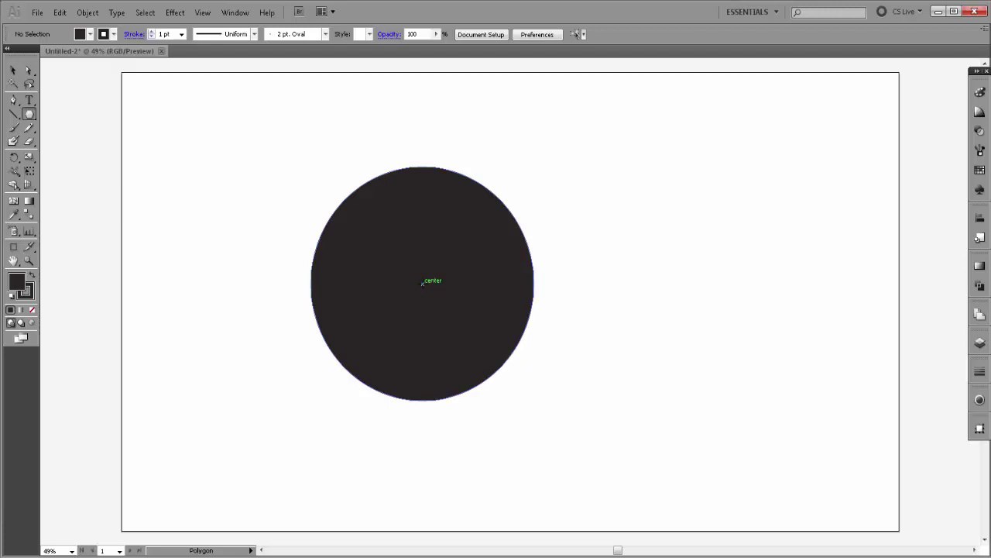
- Draw a white-filled hexagon out from the circle's centre
left_click_drag(422, 282, 479, 327)
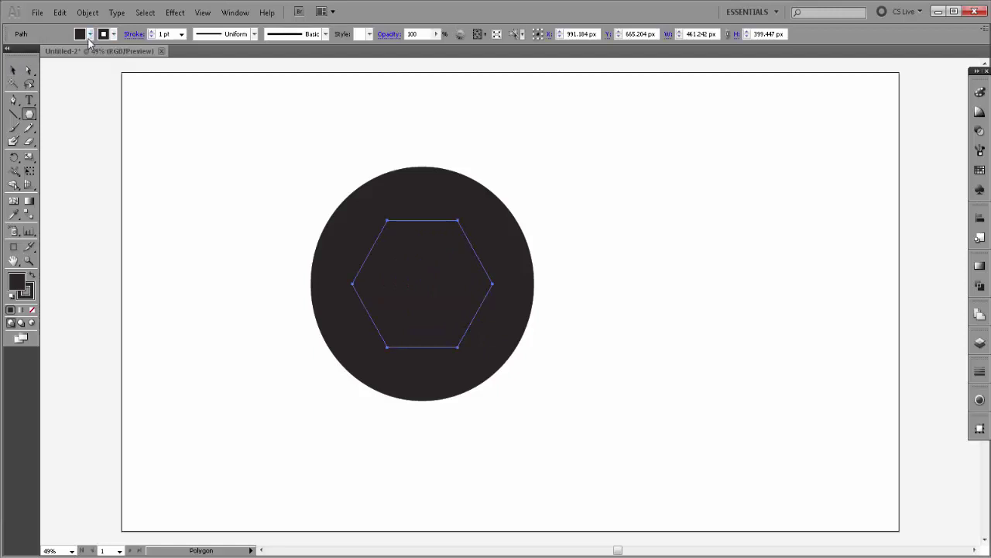
left_click(89, 39)
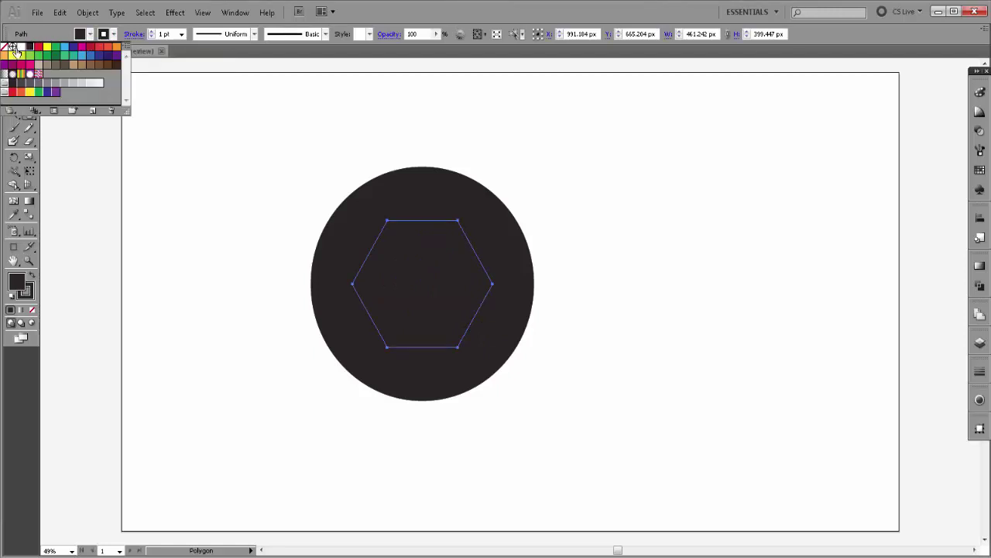
left_click(22, 48)
key("Escape")
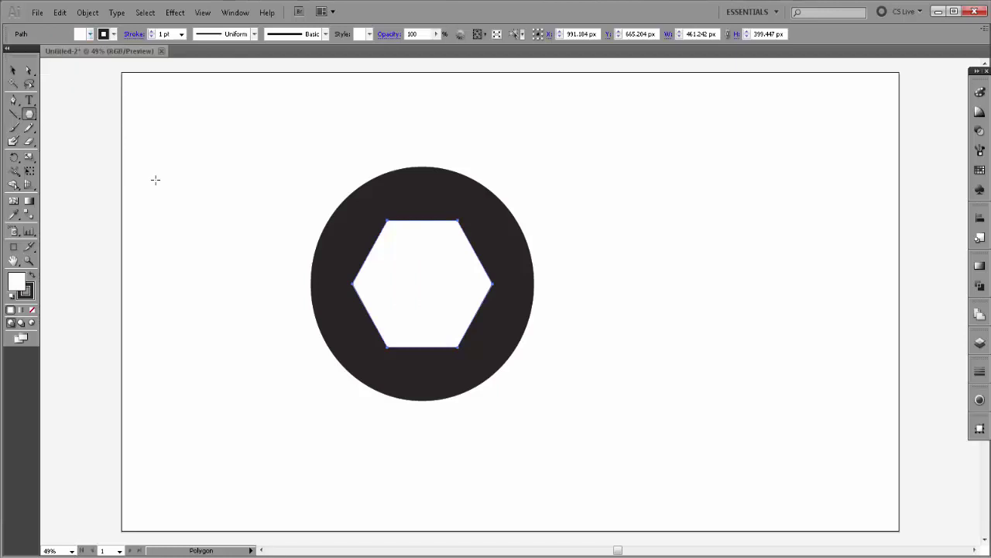
key("v")
left_click(174, 89)
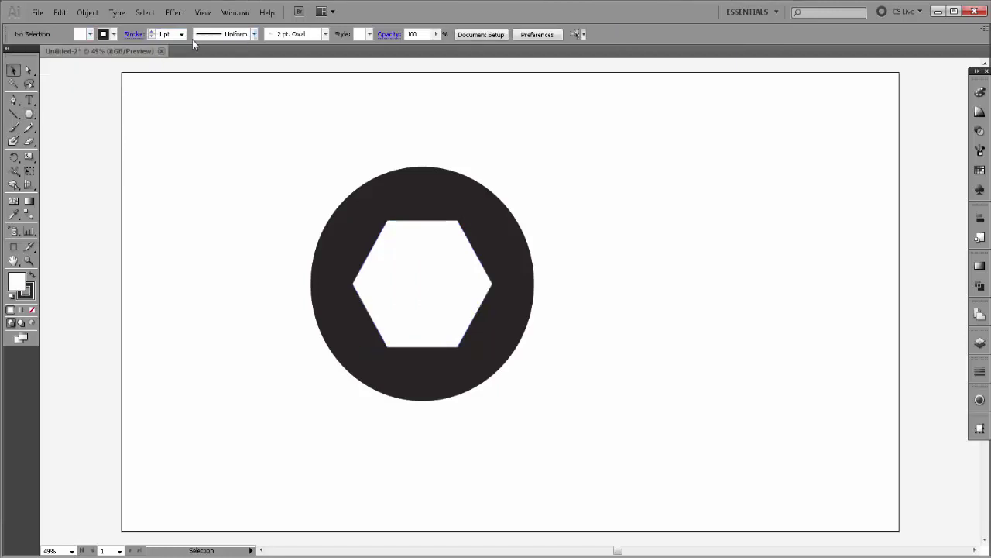
- Set the stroke to 10 pt weight and white colour for the next shapes
left_click(181, 34)
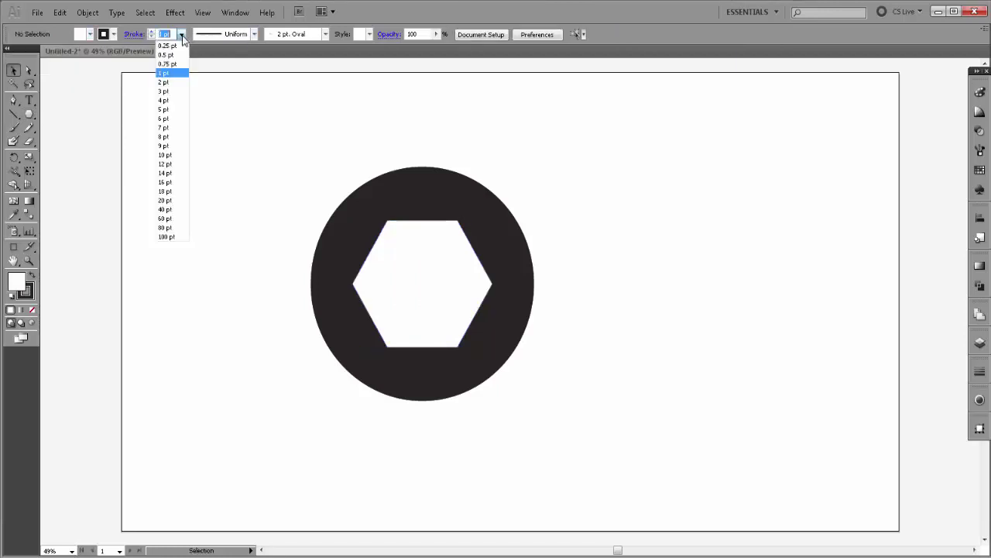
left_click(175, 155)
left_click(113, 35)
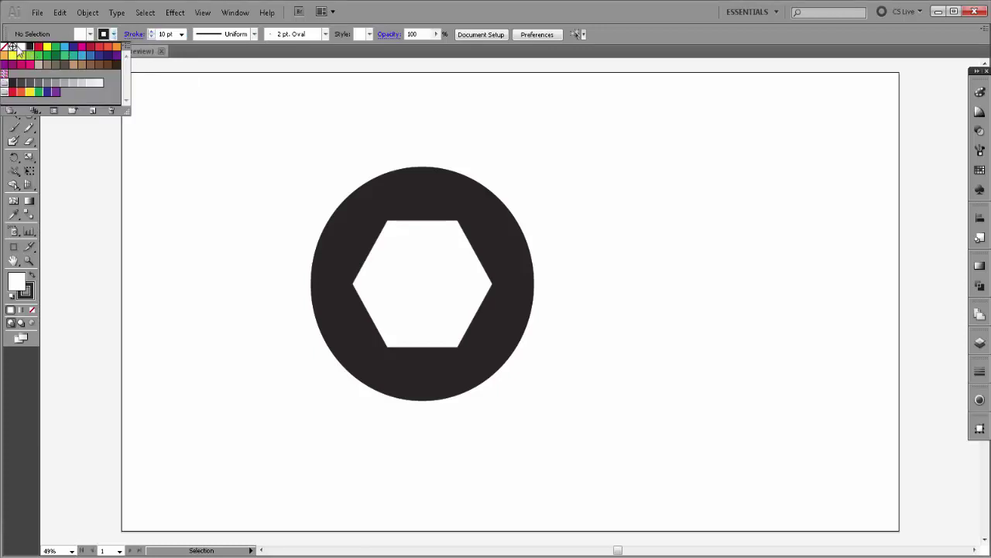
left_click(87, 43)
left_click(114, 33)
left_click(21, 47)
left_click(91, 170)
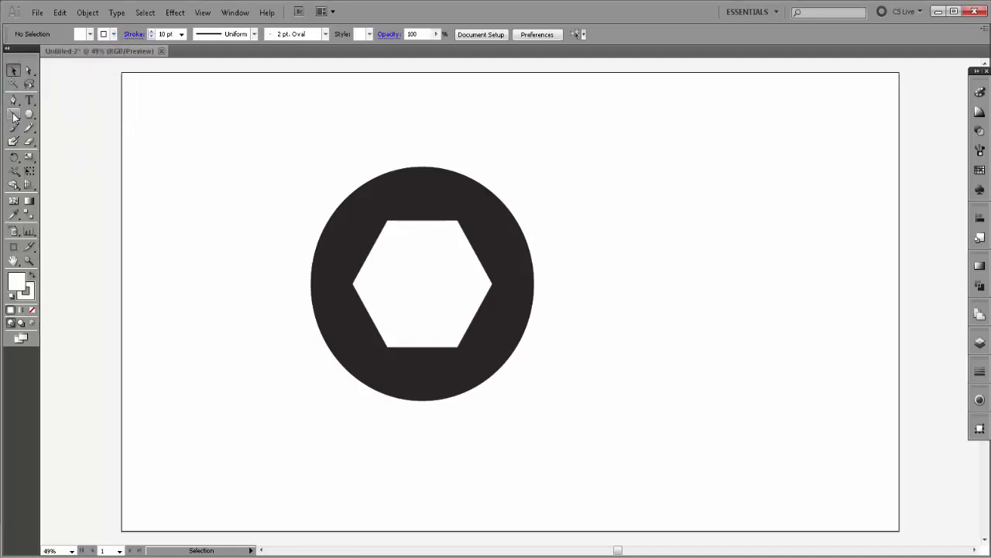
left_click(14, 113)
- Draw six white lines extending each hexagon edge out past the circle's rim
mouse_move(511, 275)
left_mouse_down()
mouse_move(511, 302)
mouse_move(417, 145)
left_mouse_up()
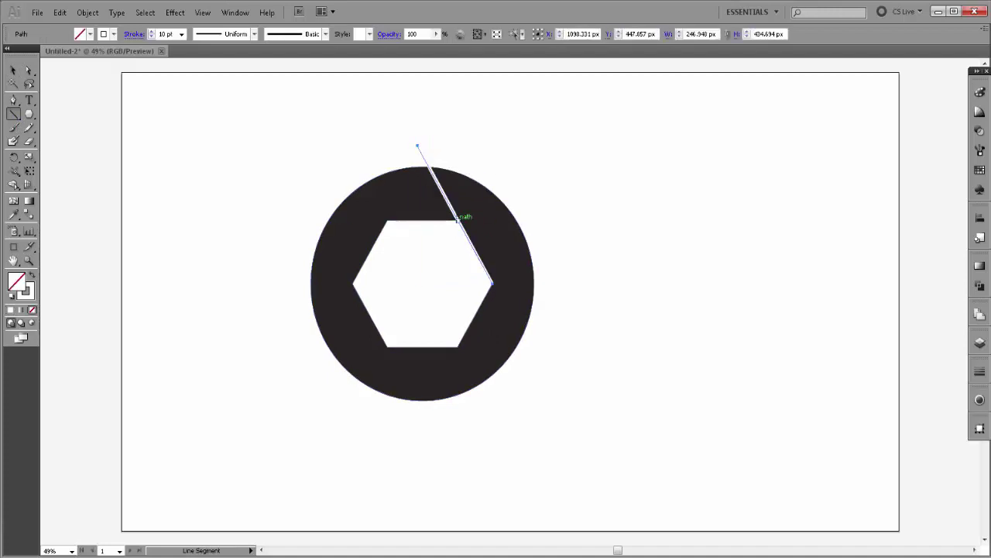
left_click_drag(492, 222, 310, 223)
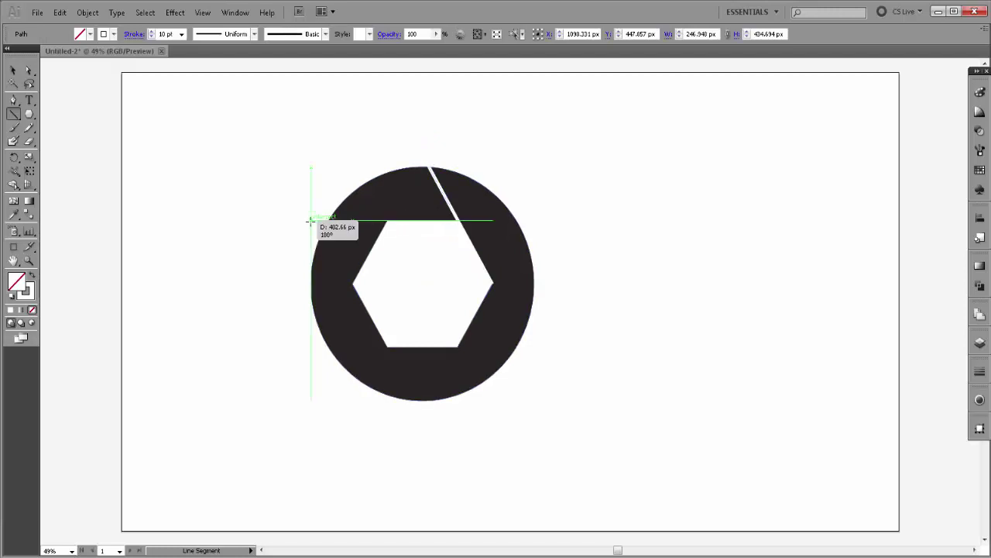
left_click_drag(301, 222, 300, 221)
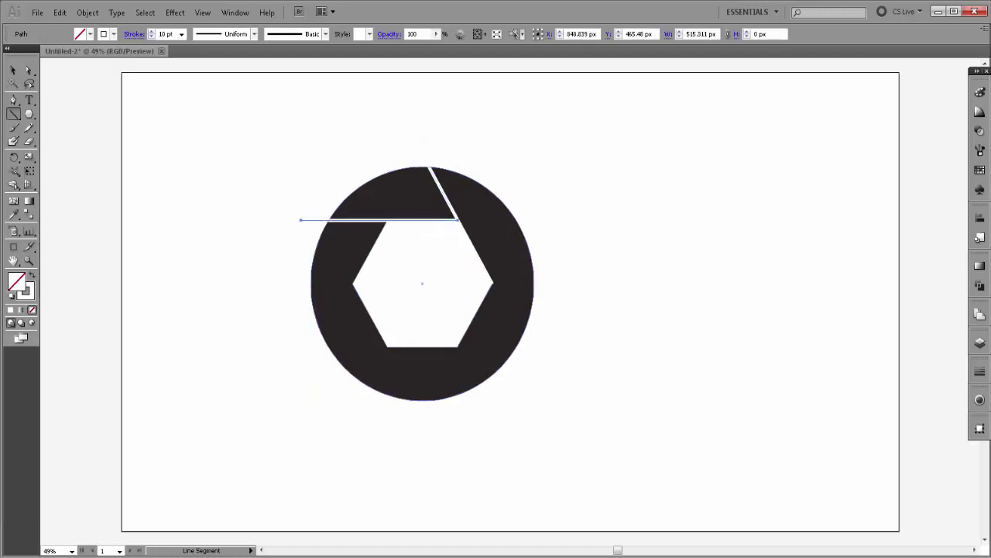
left_click_drag(386, 220, 307, 361)
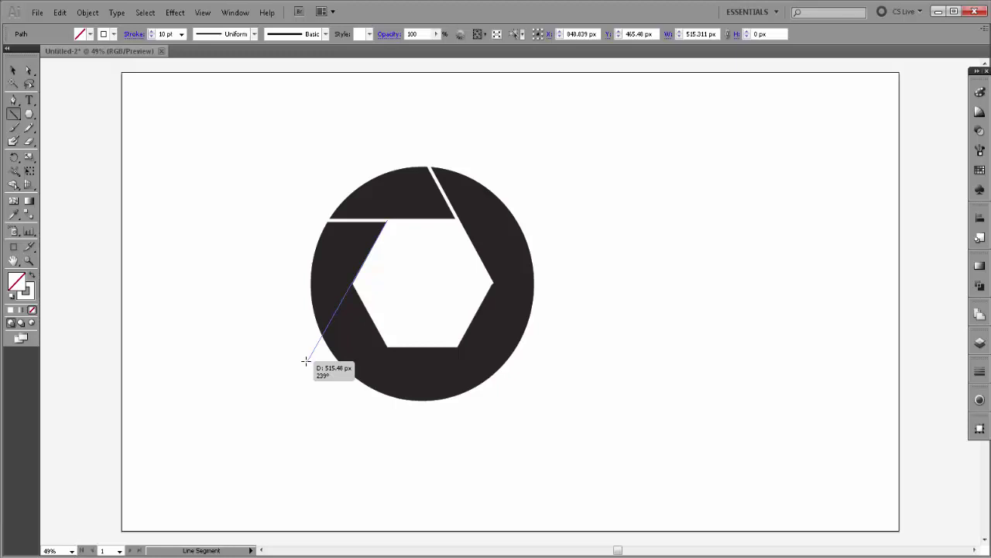
left_click_drag(307, 361, 307, 362)
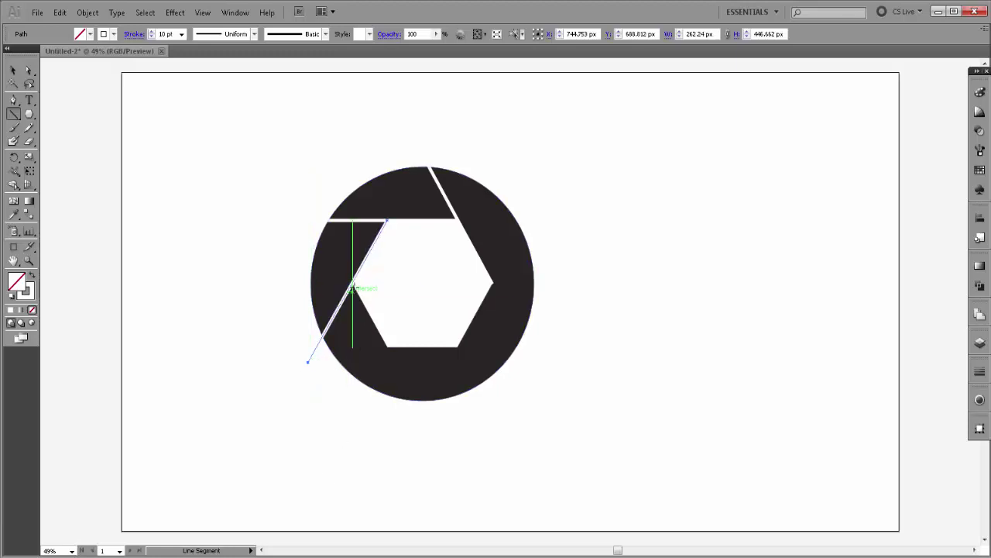
mouse_move(352, 285)
left_mouse_down()
mouse_move(367, 333)
mouse_move(429, 419)
left_mouse_up()
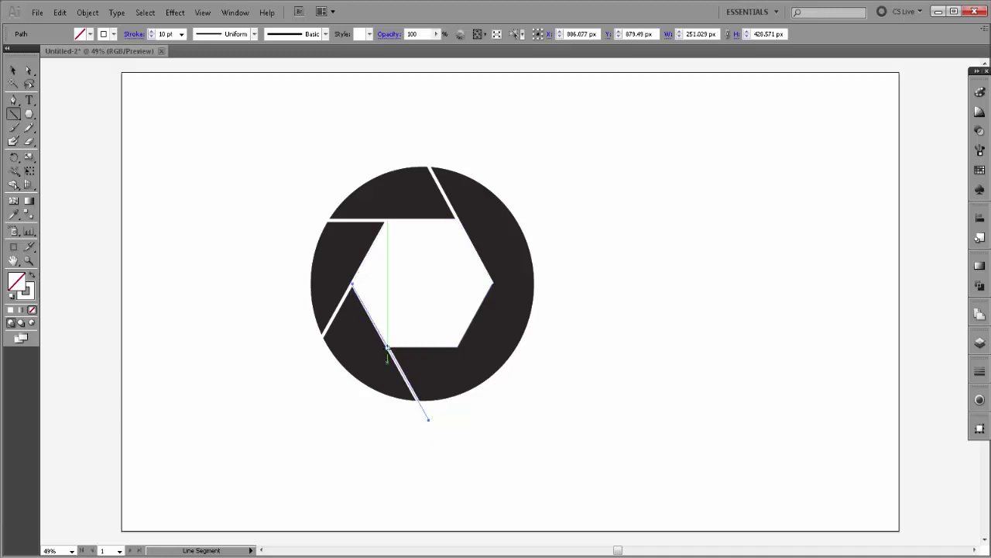
left_click_drag(387, 349, 542, 347)
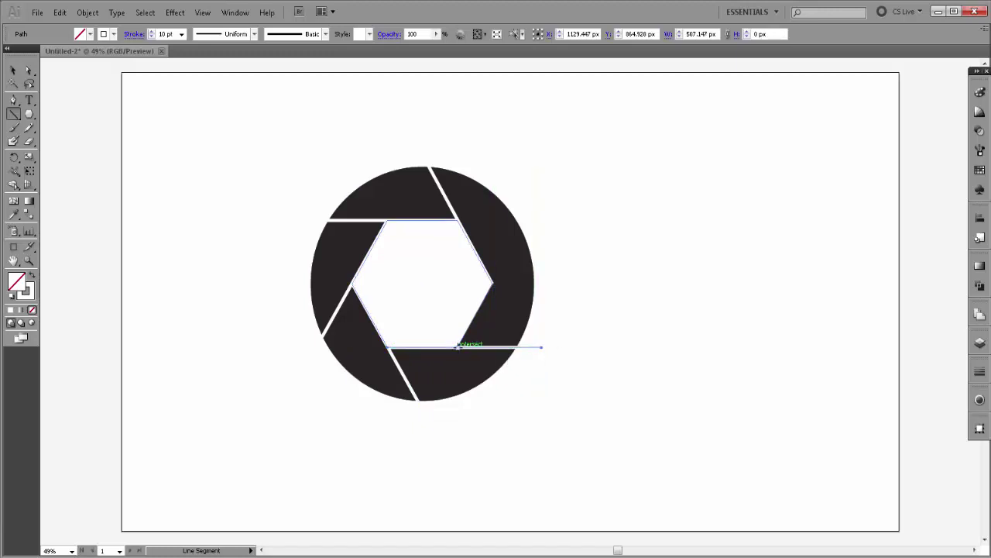
left_click_drag(458, 346, 531, 213)
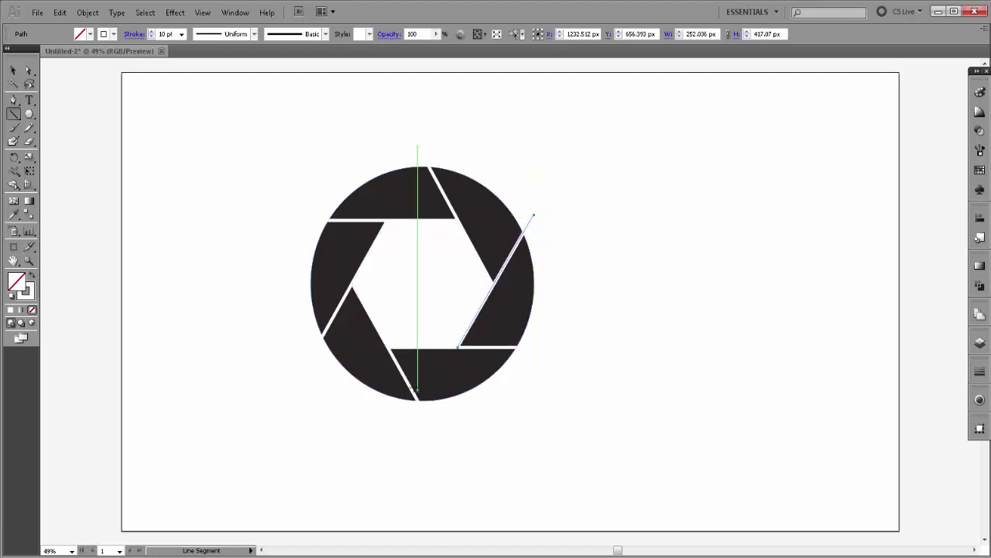
left_click(13, 70)
left_click(279, 232)
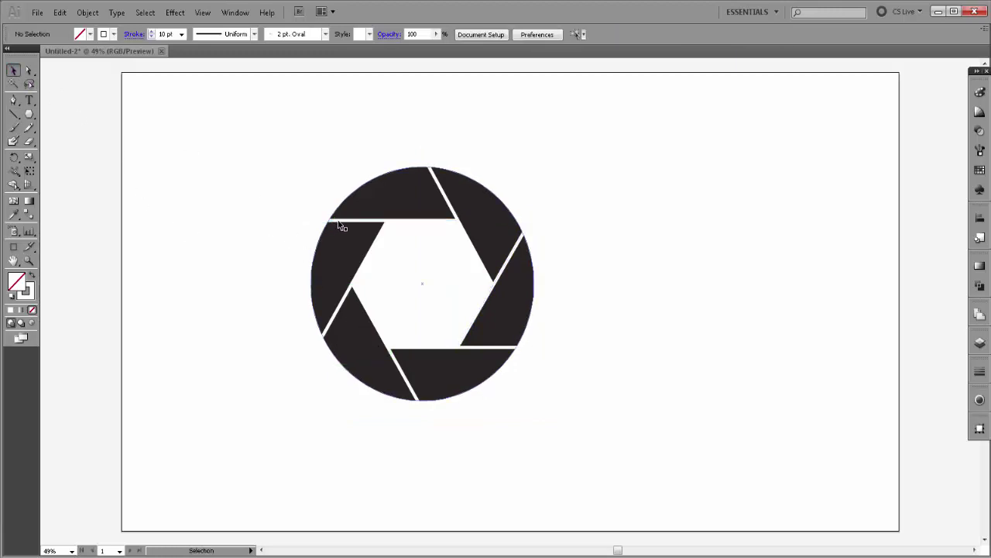
- Select all six white lines and convert them with Outline Stroke
left_click_drag(342, 226, 348, 298)
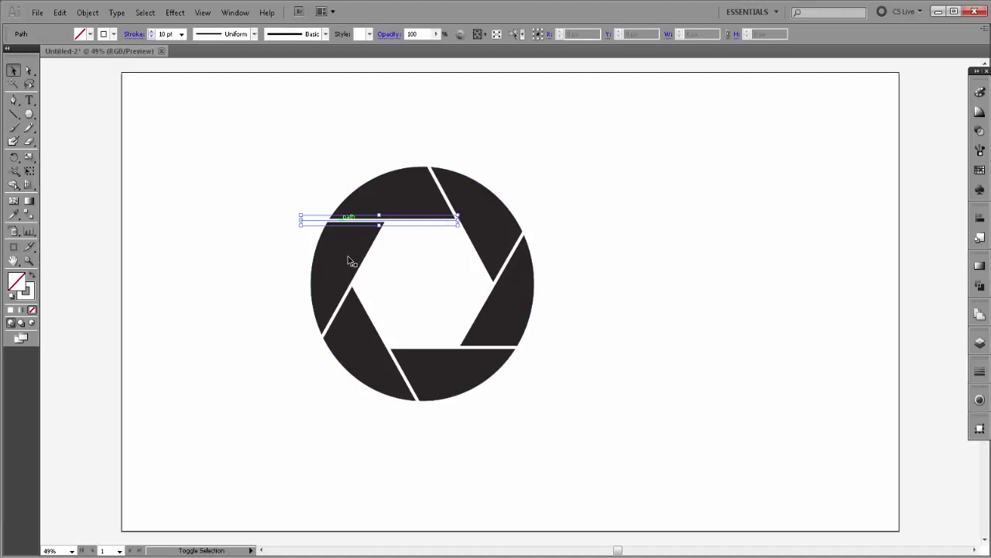
left_click(349, 298, "shift")
left_click(399, 371, "shift")
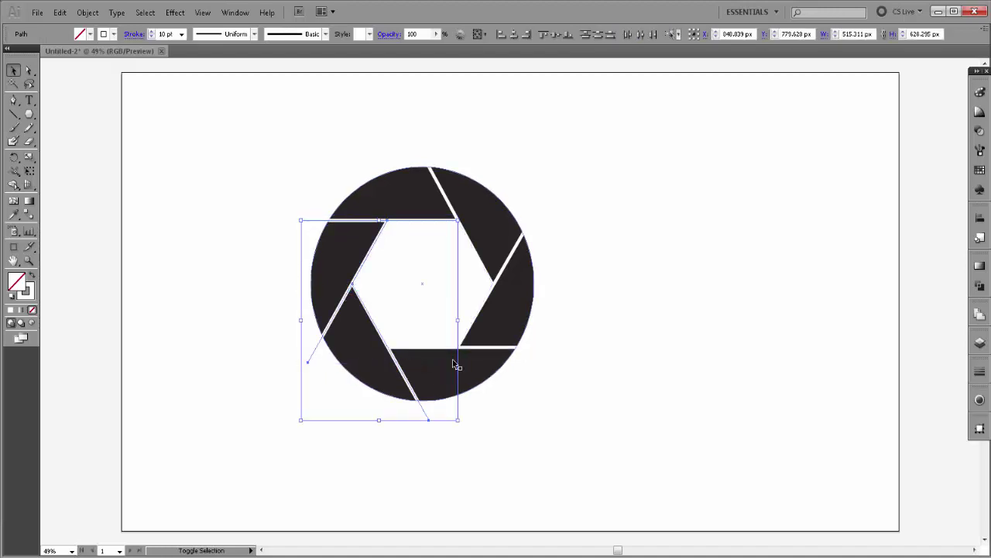
left_click(484, 347, "shift")
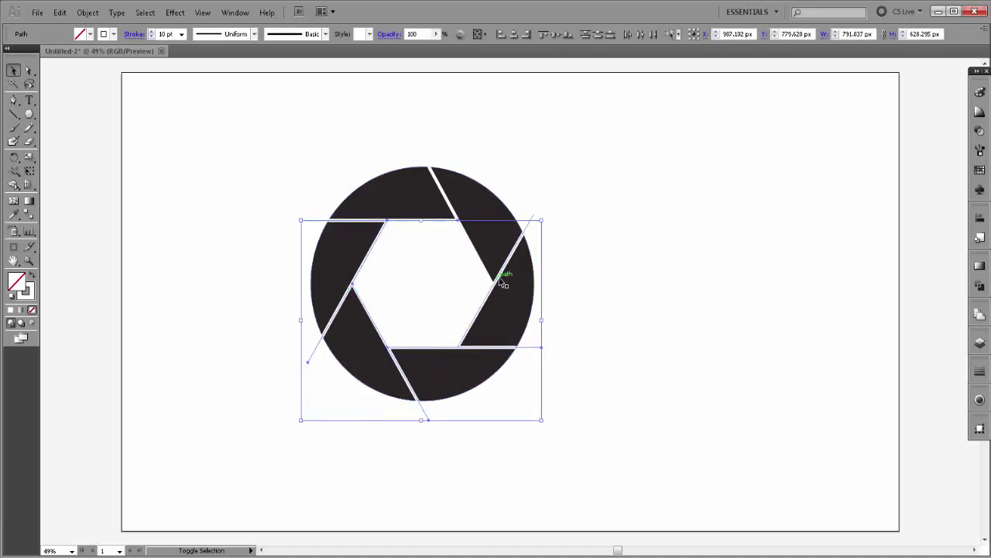
left_click(501, 279, "shift")
left_click(454, 215, "shift")
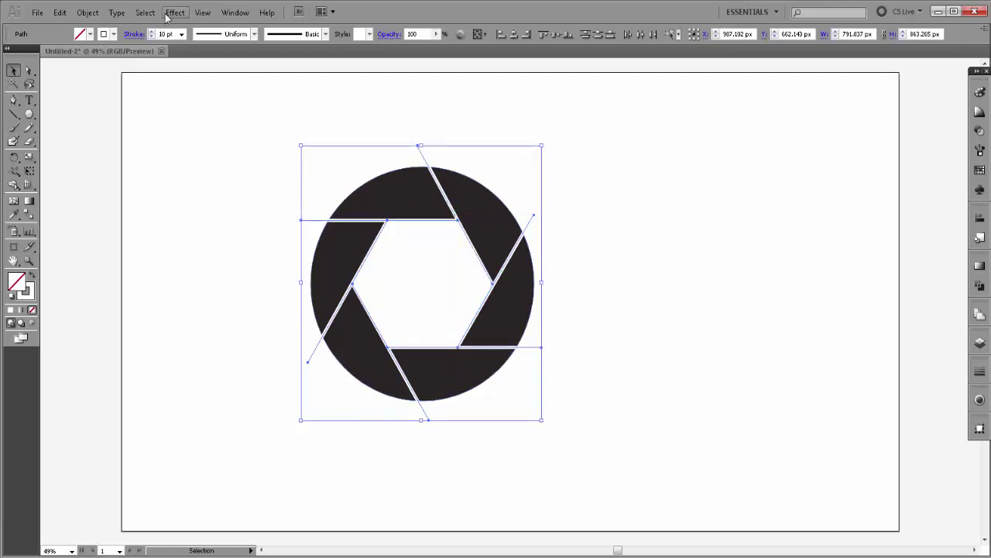
left_click(92, 13)
mouse_move(102, 277)
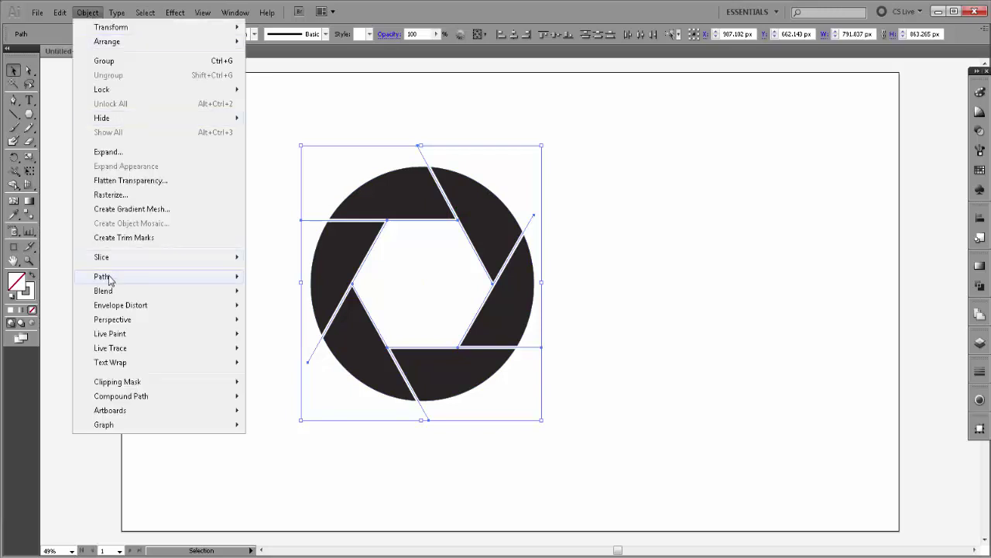
left_click(284, 309)
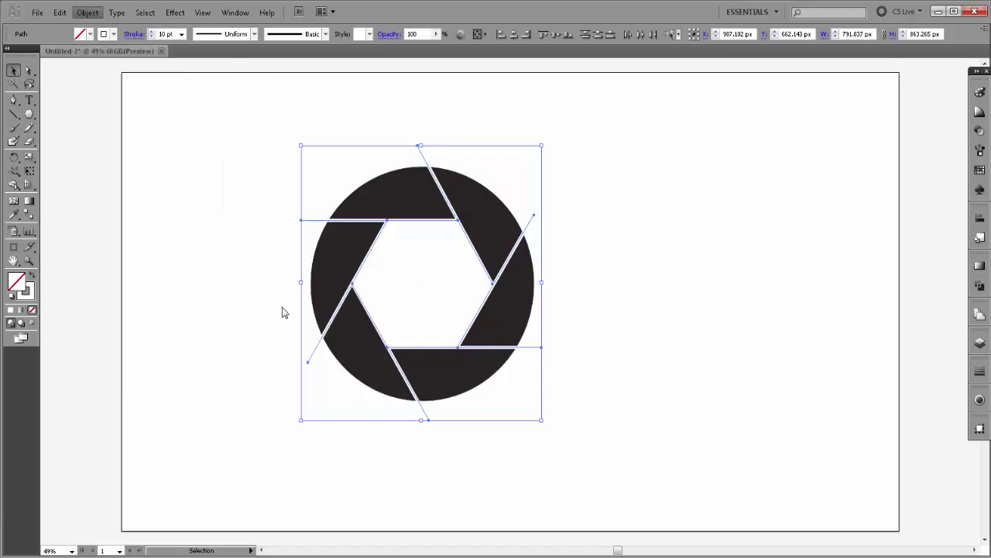
- Add the circle and use Shape Builder to delete all six black wedges
left_click(404, 305, "shift")
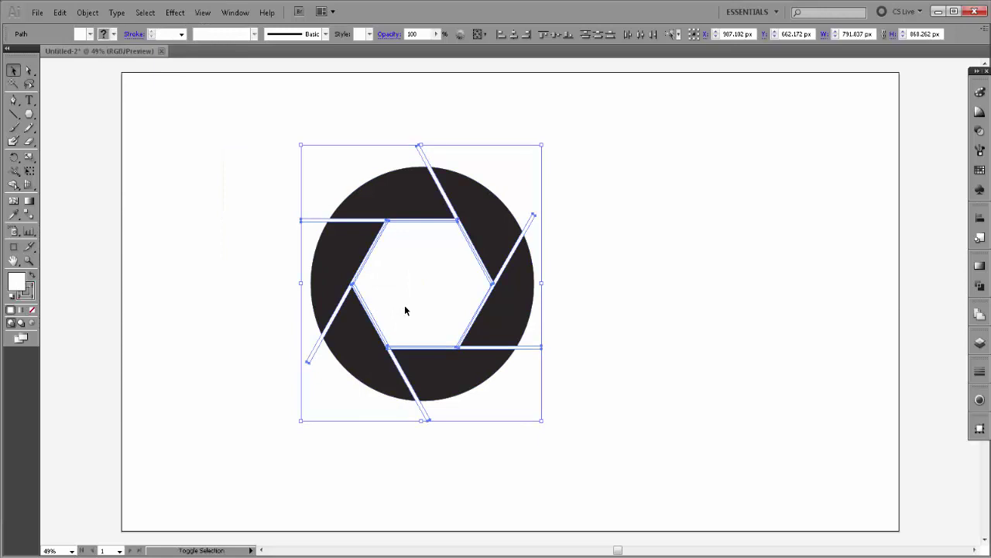
left_click(13, 184)
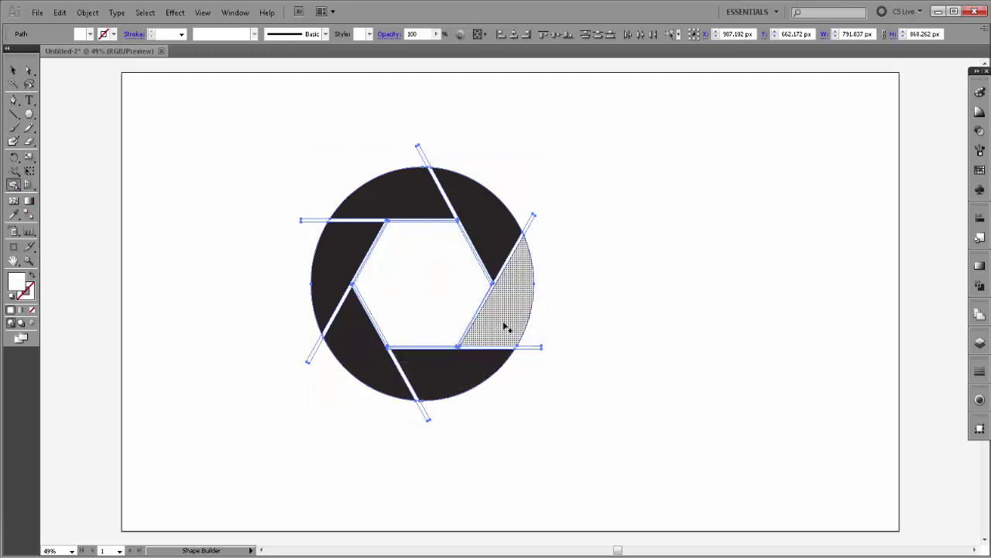
left_click(500, 259, "alt")
left_click(483, 217, "alt")
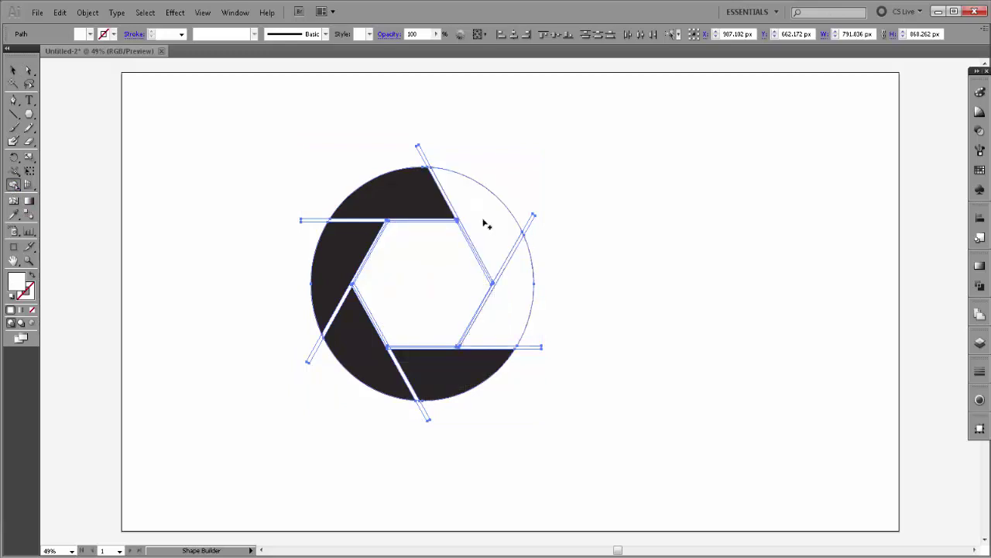
left_click(399, 212, "alt")
left_click(349, 266, "alt")
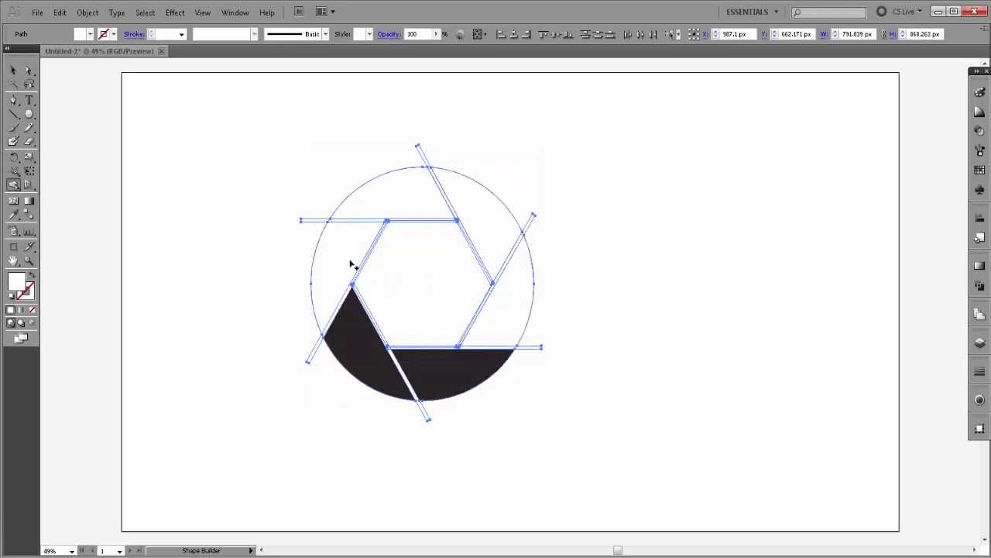
left_click(361, 351, "alt")
left_click(441, 379, "alt")
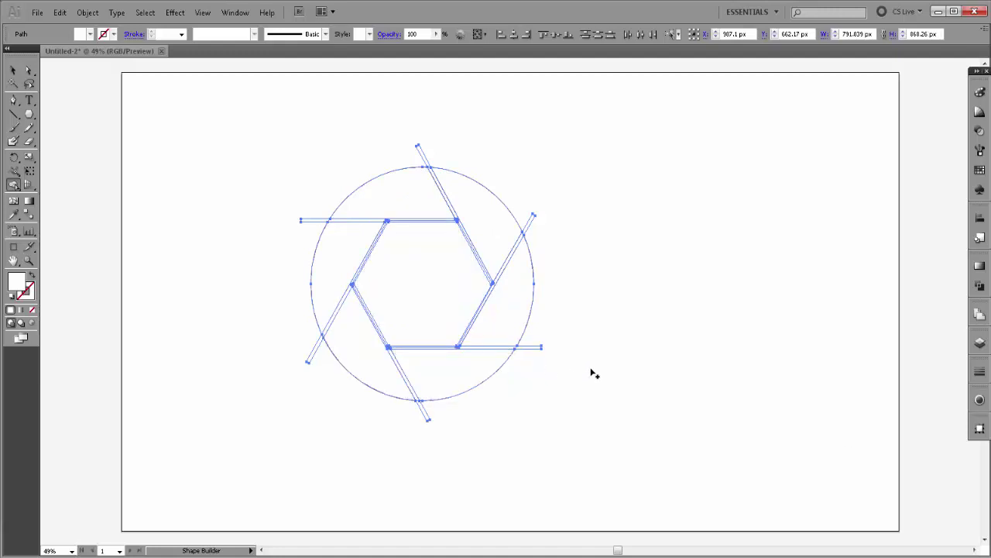
left_click(13, 70)
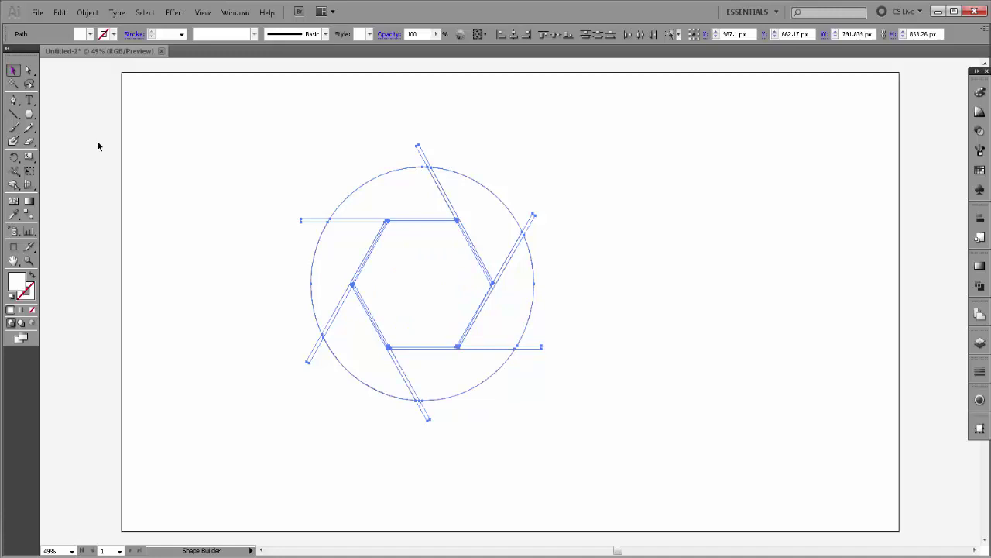
left_click(144, 189)
- Copy the hexagon aside, then move and delete the centre hexagon and leftover line pieces
left_click_drag(457, 292, 790, 194)
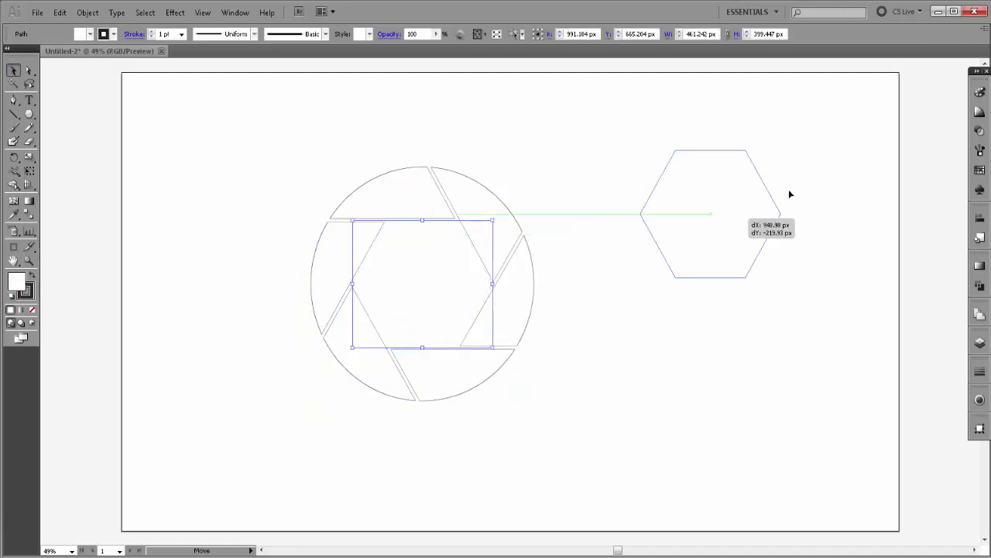
left_click(643, 300)
left_click(450, 205)
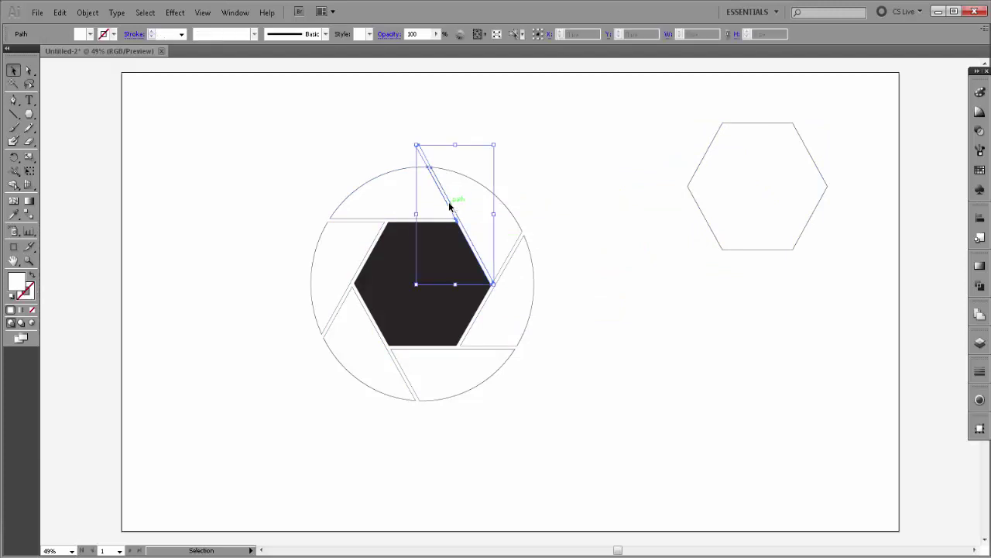
left_click(448, 203)
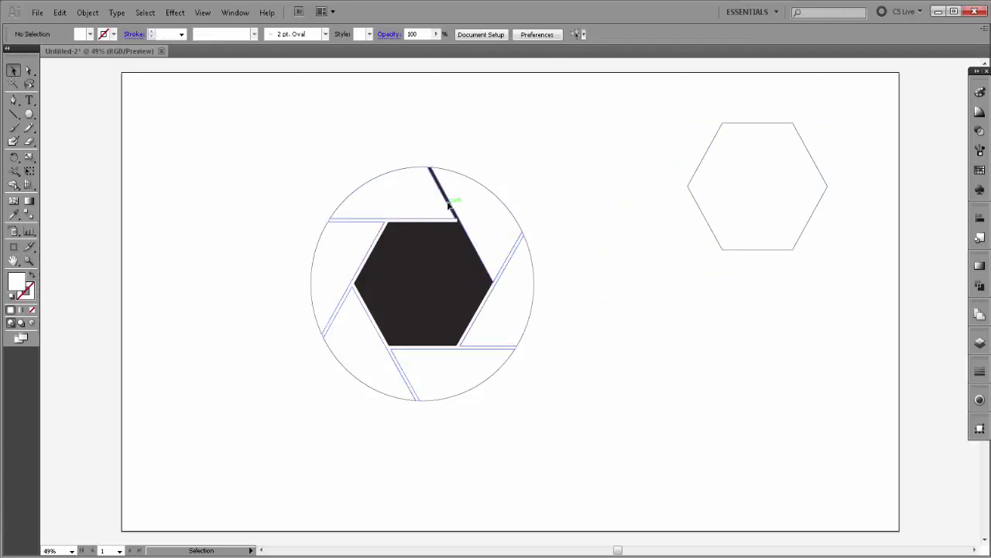
left_click(442, 222)
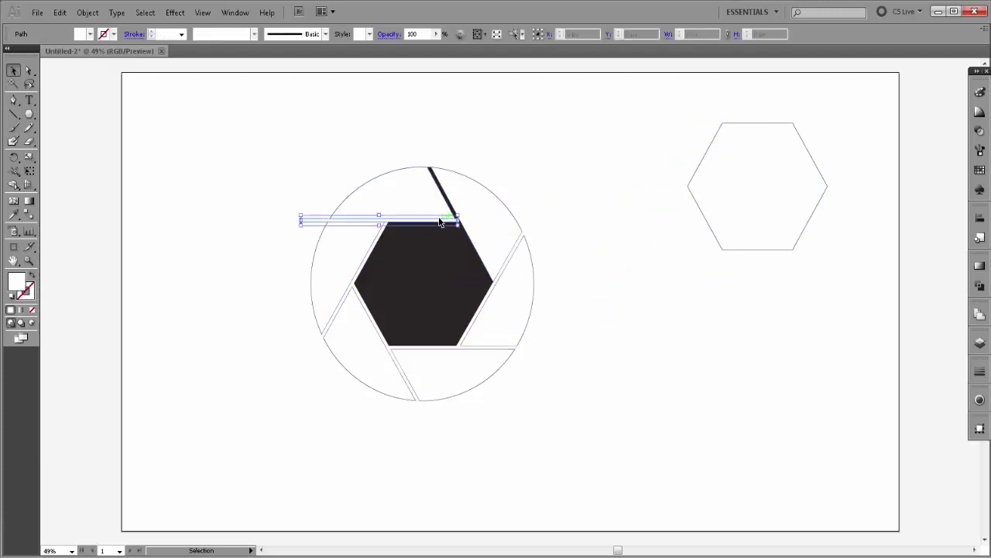
left_click(372, 264)
left_click(372, 319)
left_click(386, 344)
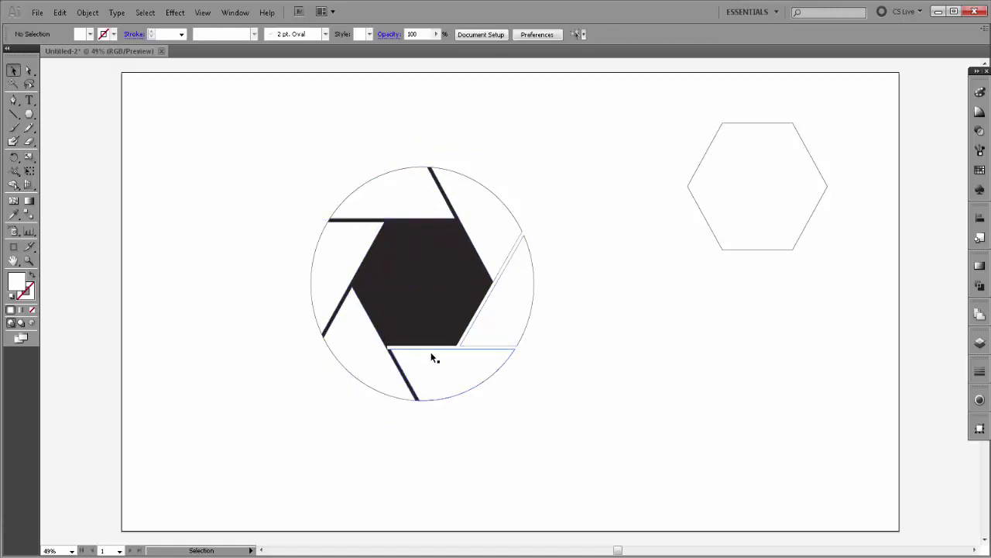
left_click(446, 347)
left_click(483, 304)
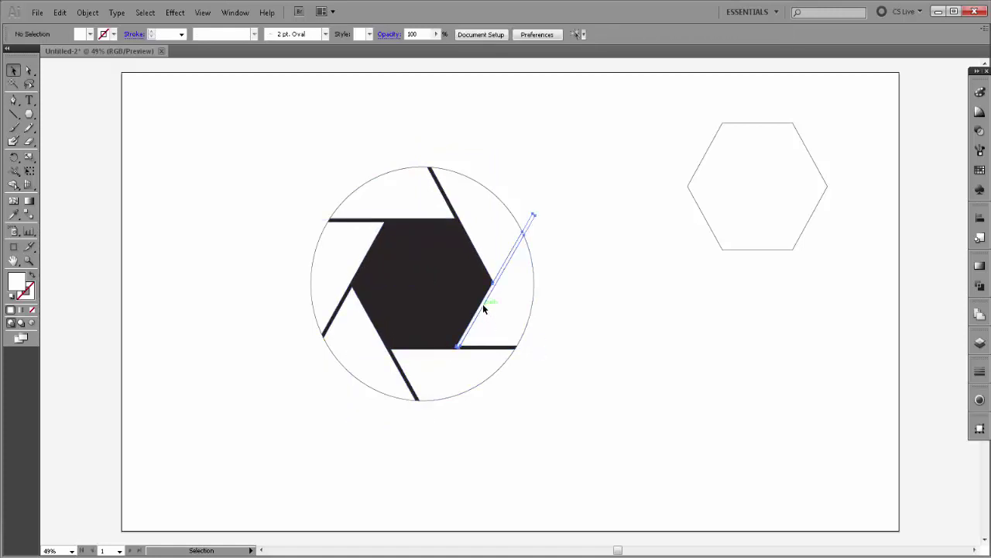
left_click_drag(438, 293, 714, 383)
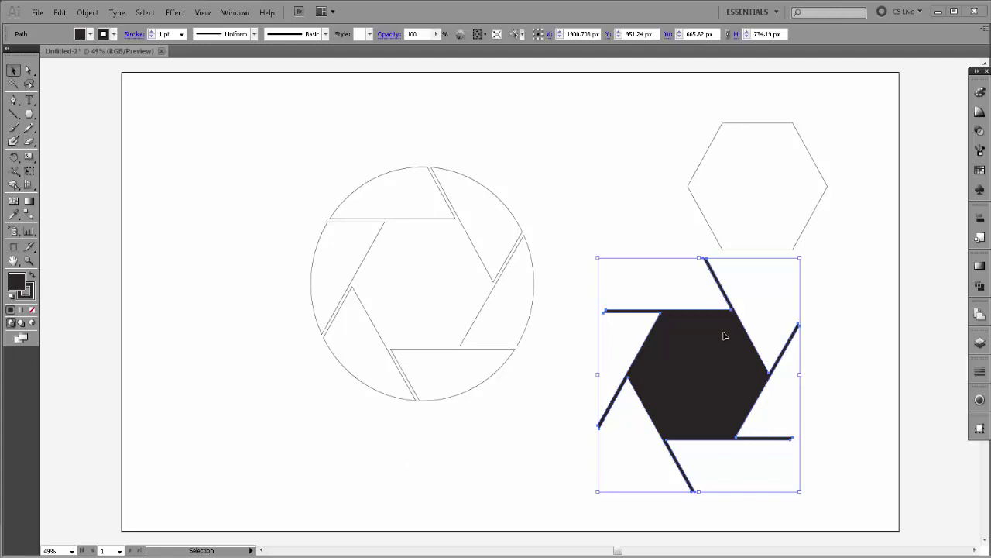
key("Delete")
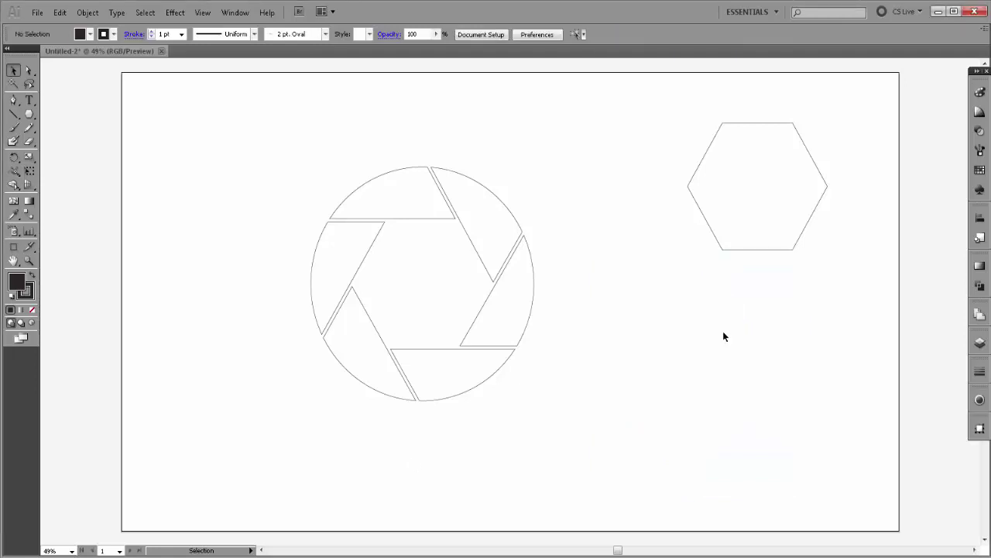
- Delete the spare hexagon copy at the upper right
left_click_drag(708, 88, 775, 263)
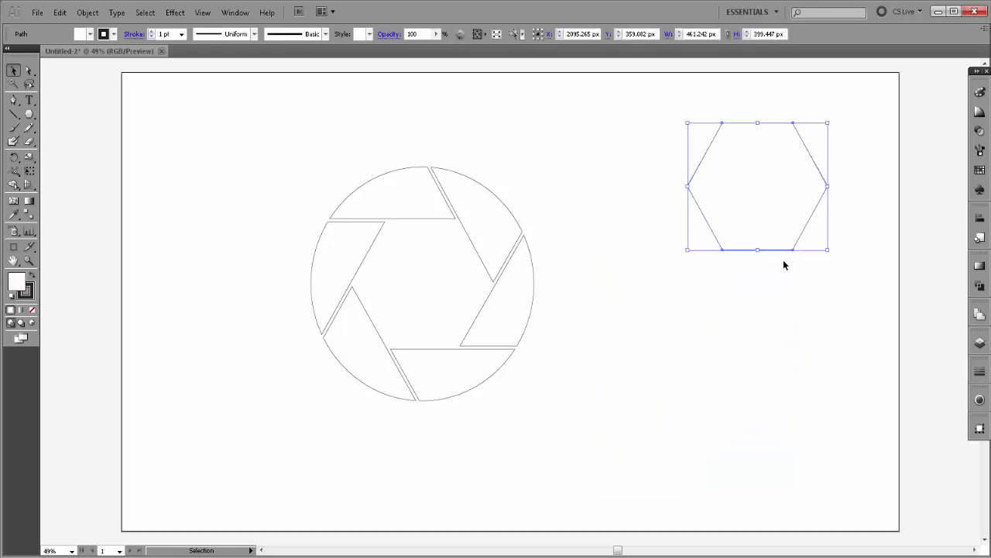
key("Delete")
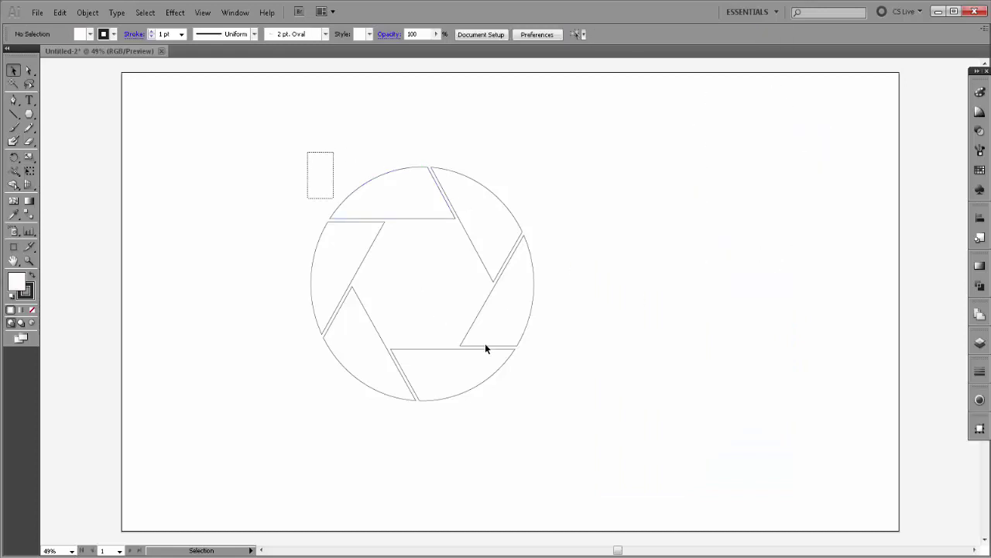
left_click_drag(485, 343, 505, 358)
- Fill the top-right blade red, top-left green and left yellow
left_click(580, 511)
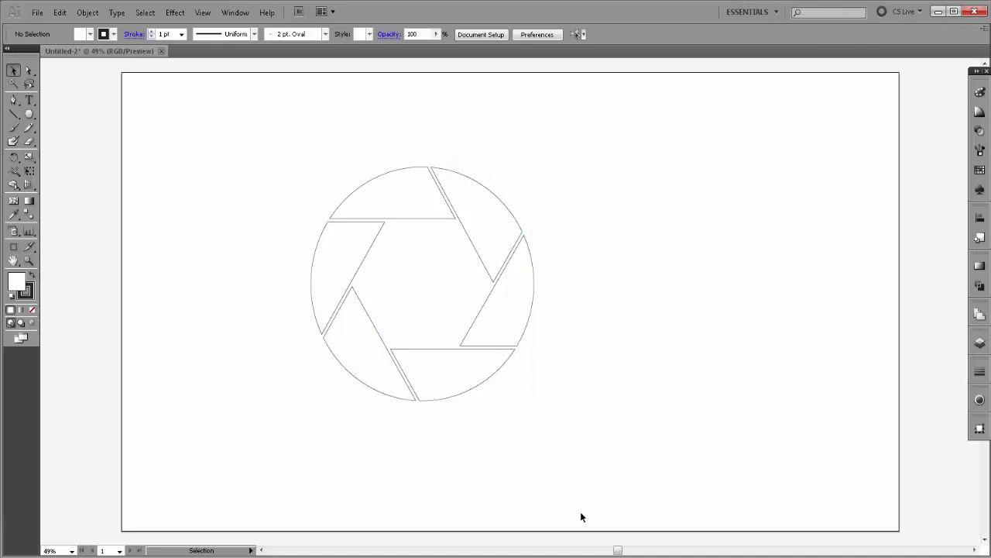
left_click(490, 237)
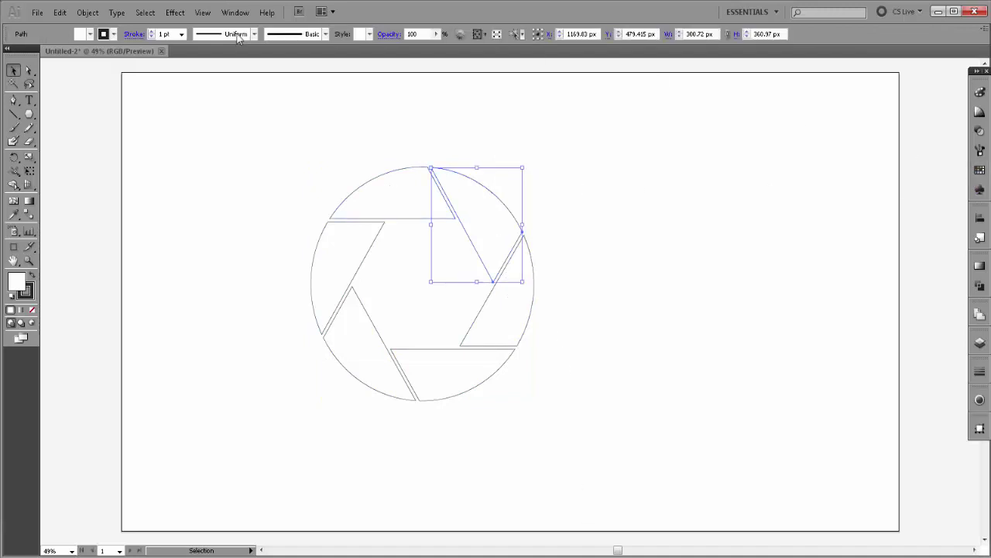
left_click(89, 34)
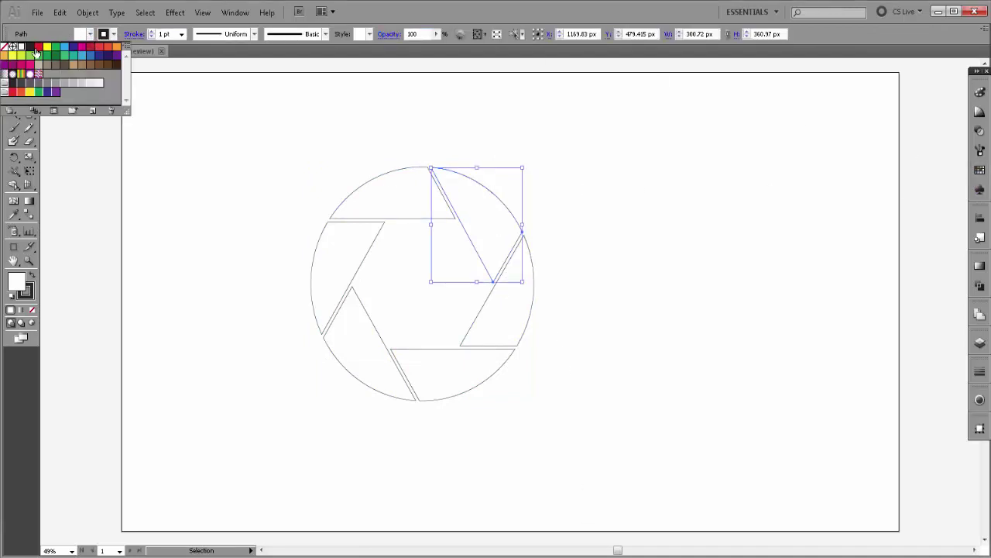
left_click(38, 48)
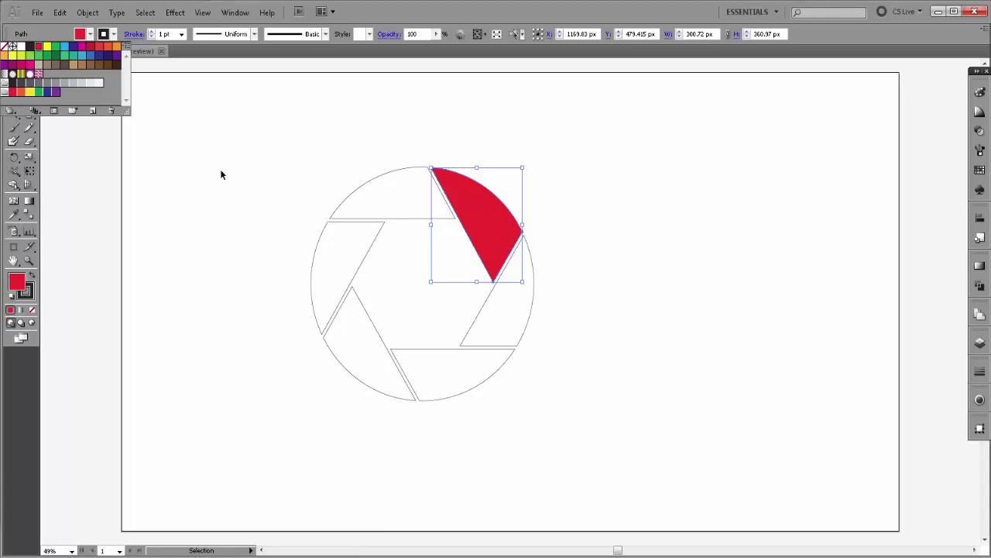
left_click(380, 203)
left_click(91, 35)
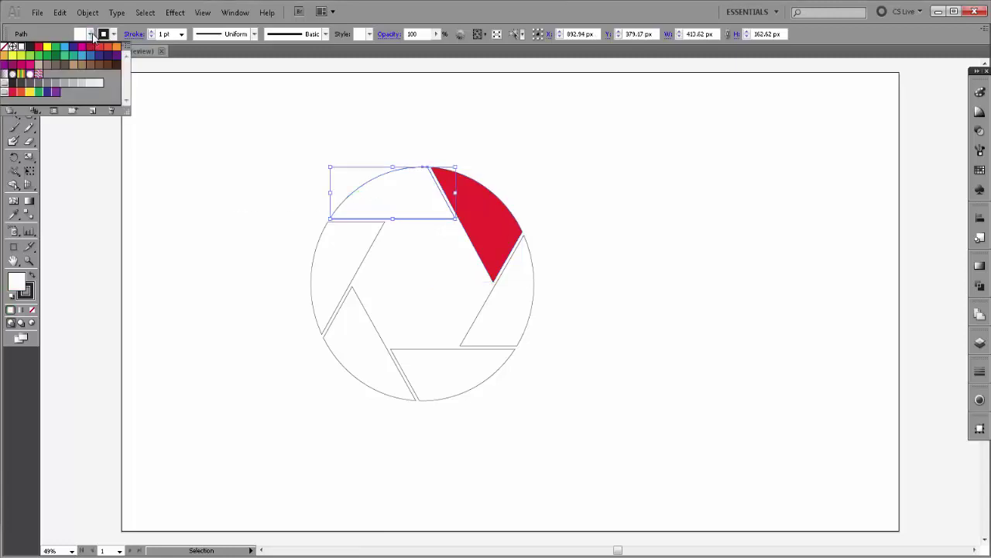
left_click(39, 57)
left_click(90, 36)
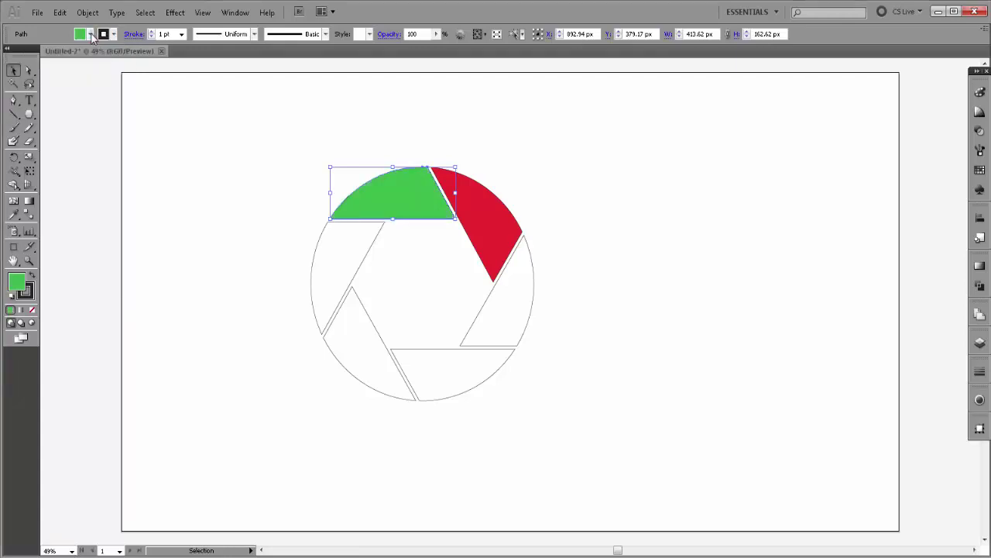
left_click(153, 184)
left_click(336, 269)
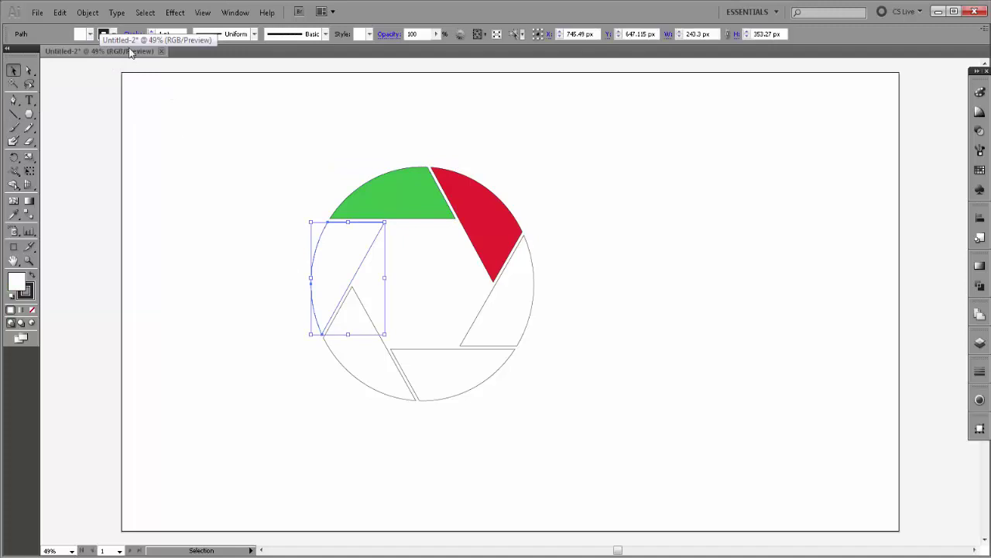
left_click(90, 35)
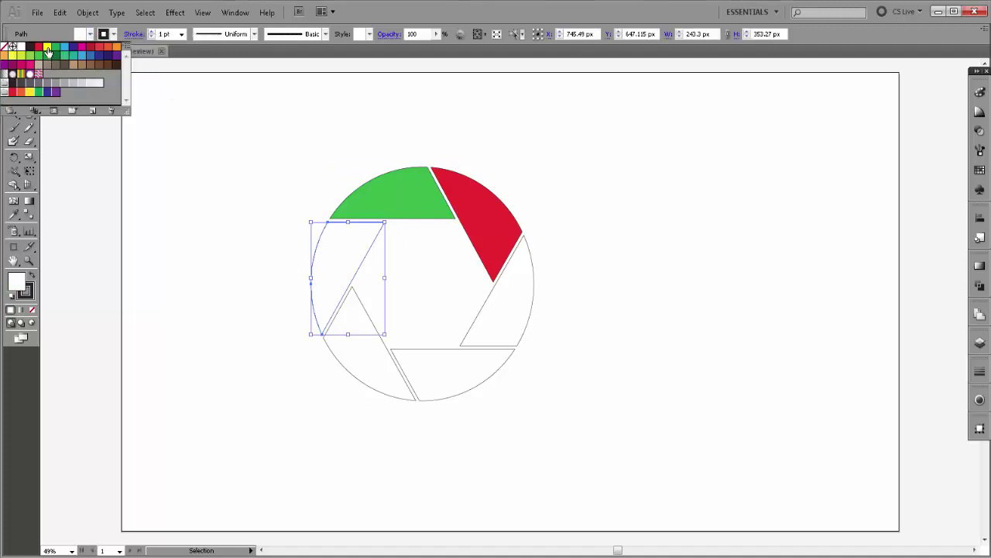
left_click(48, 51)
- Fill the lower-left blade red, bottom green and right yellow
left_click(175, 144)
left_click(380, 364)
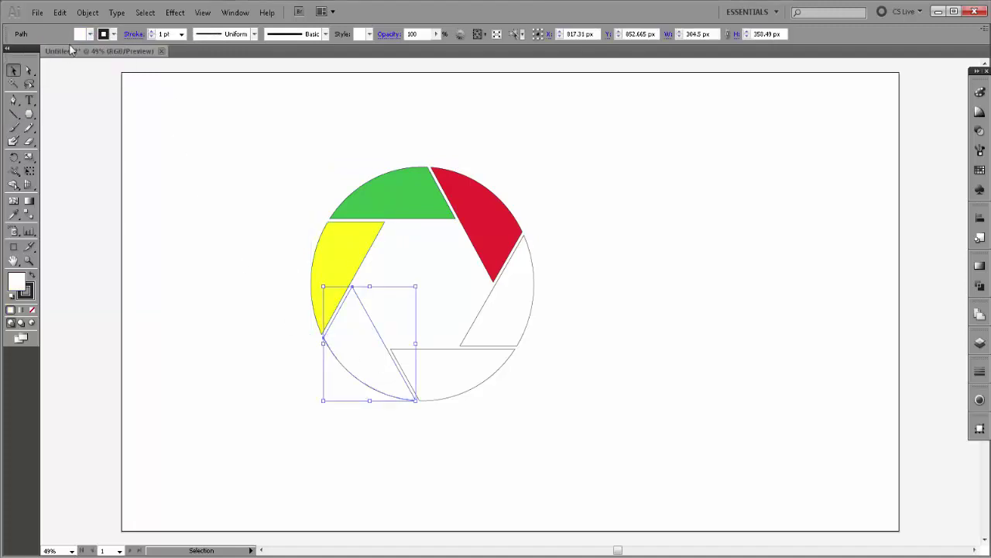
left_click(90, 35)
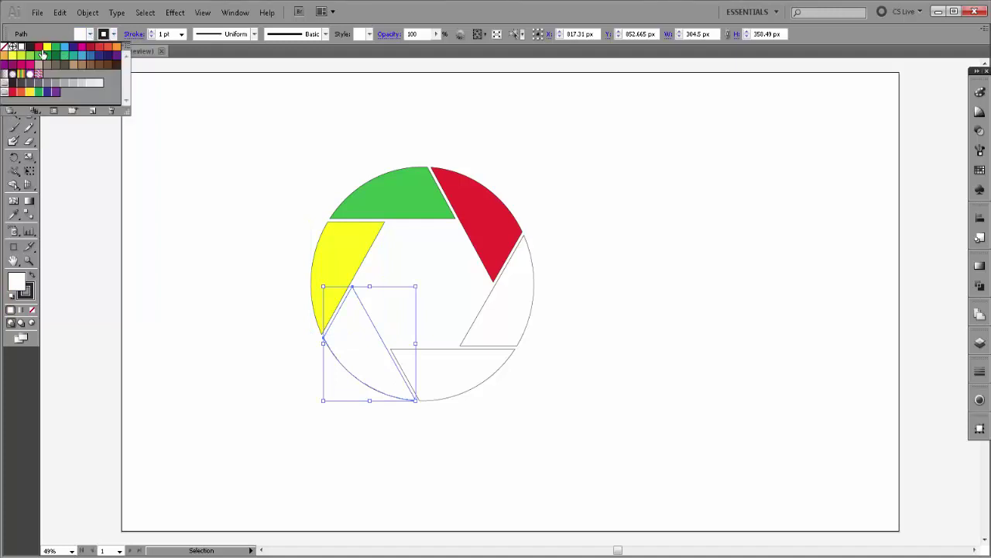
left_click(38, 47)
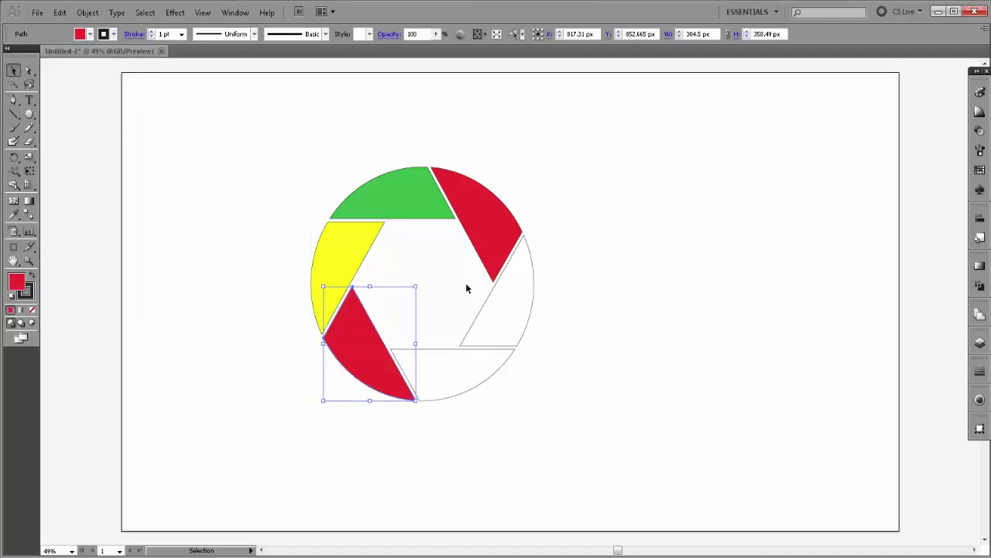
left_click(480, 367)
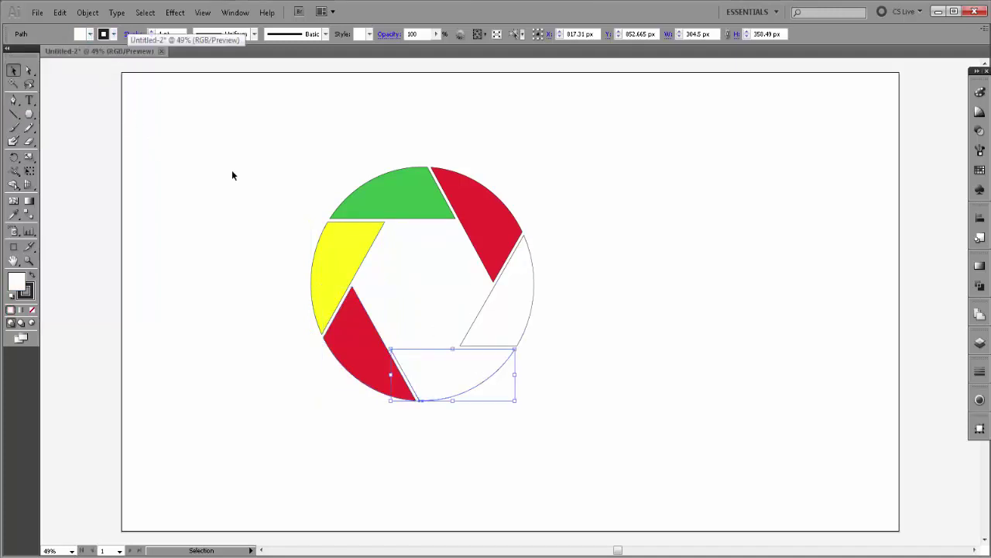
left_click(91, 34)
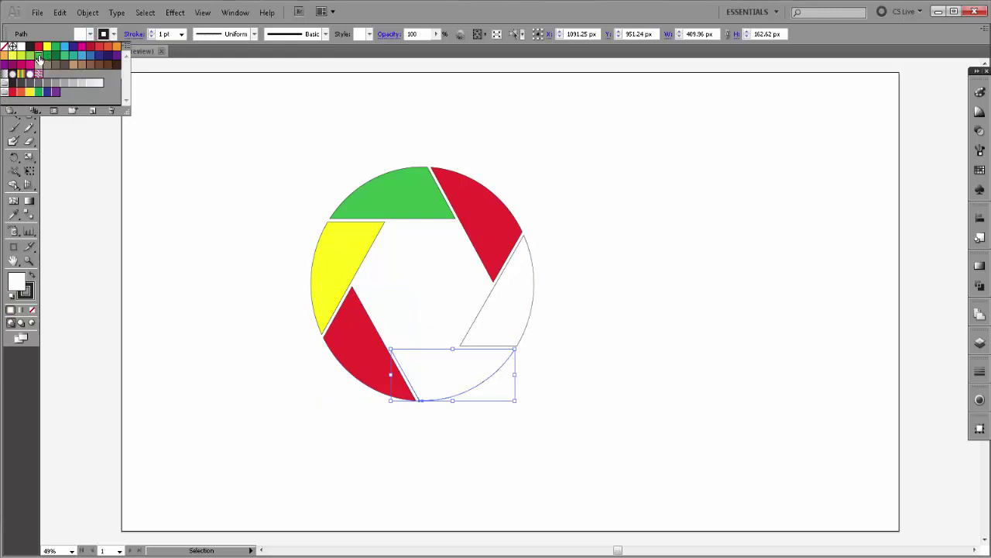
left_click(39, 59)
left_click(523, 316)
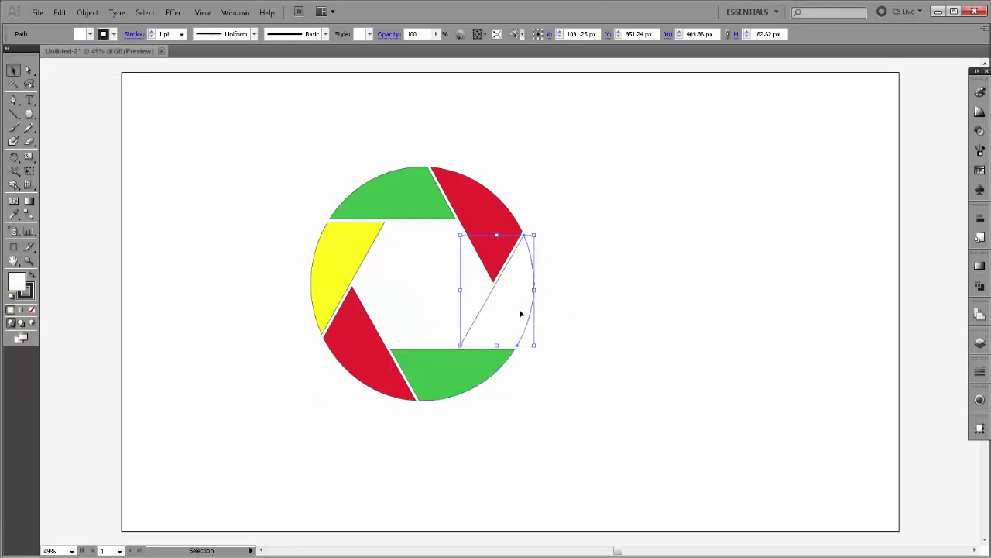
left_click(91, 34)
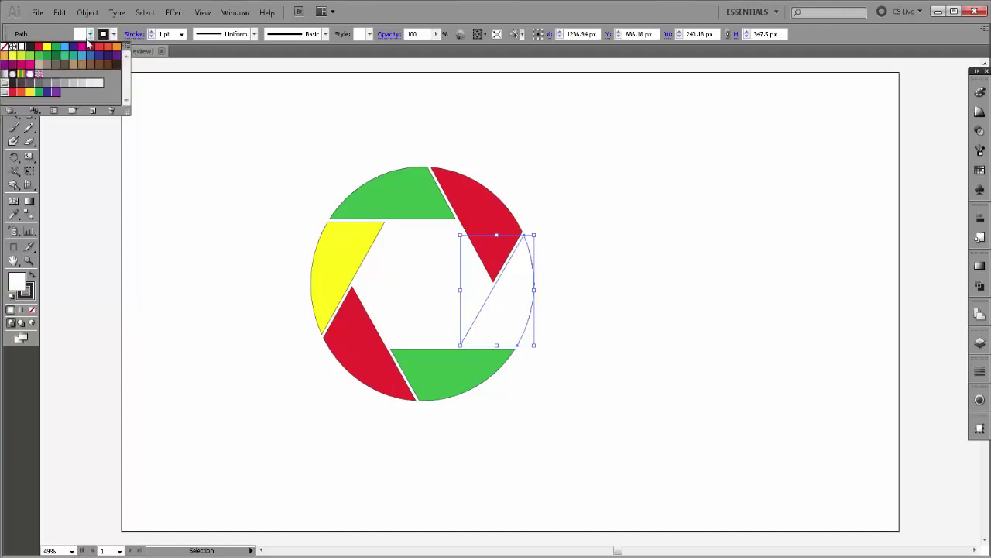
left_click(47, 46)
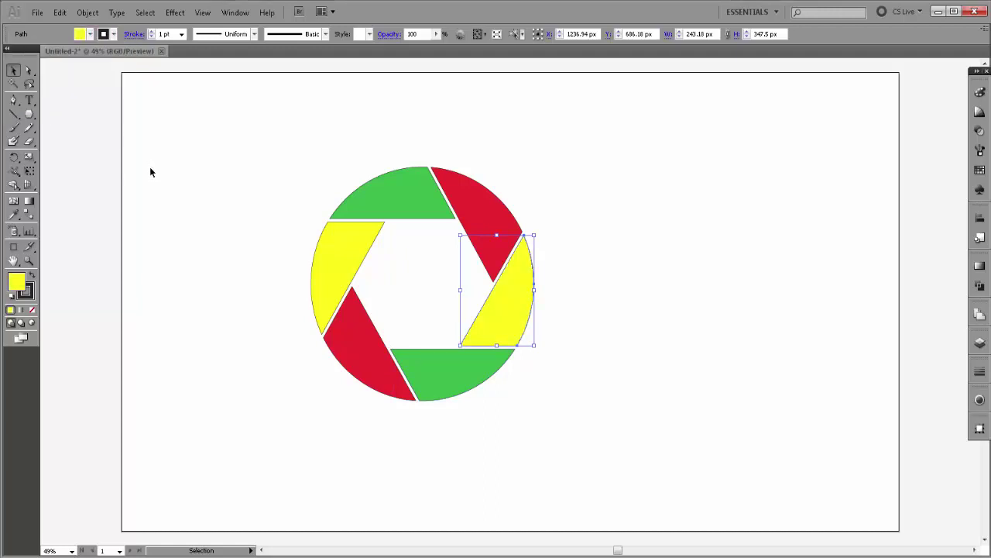
left_click(177, 174)
left_click_drag(312, 137, 539, 360)
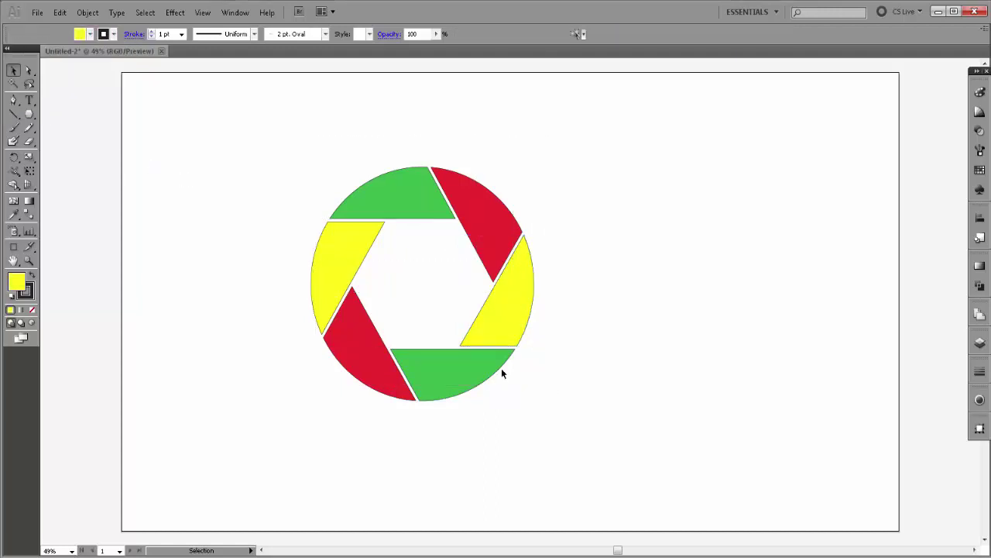
- Group the six coloured blades and move the group to the artboard centre
right_click(440, 220)
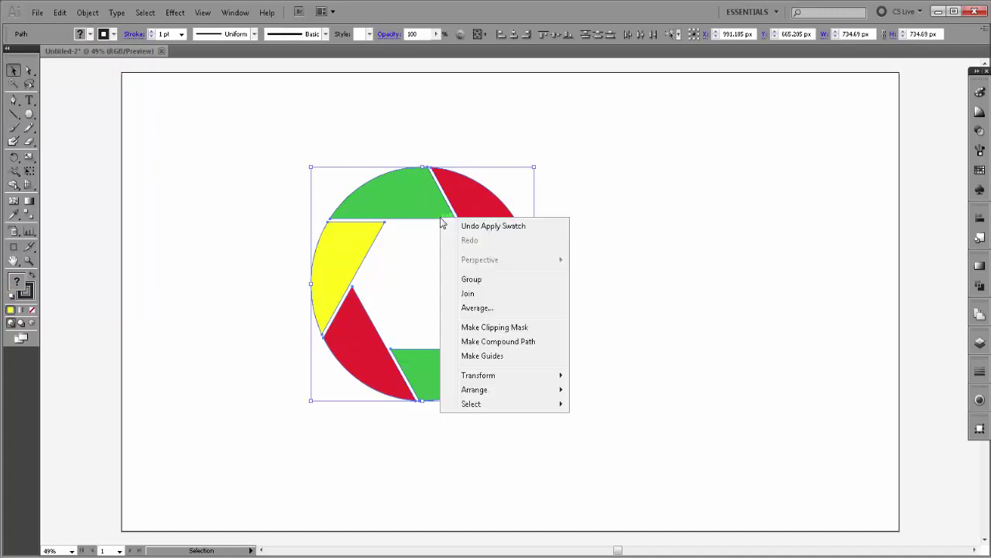
left_click(465, 276)
mouse_move(491, 255)
left_mouse_down()
mouse_move(590, 221)
mouse_move(577, 263)
mouse_move(573, 252)
left_mouse_up()
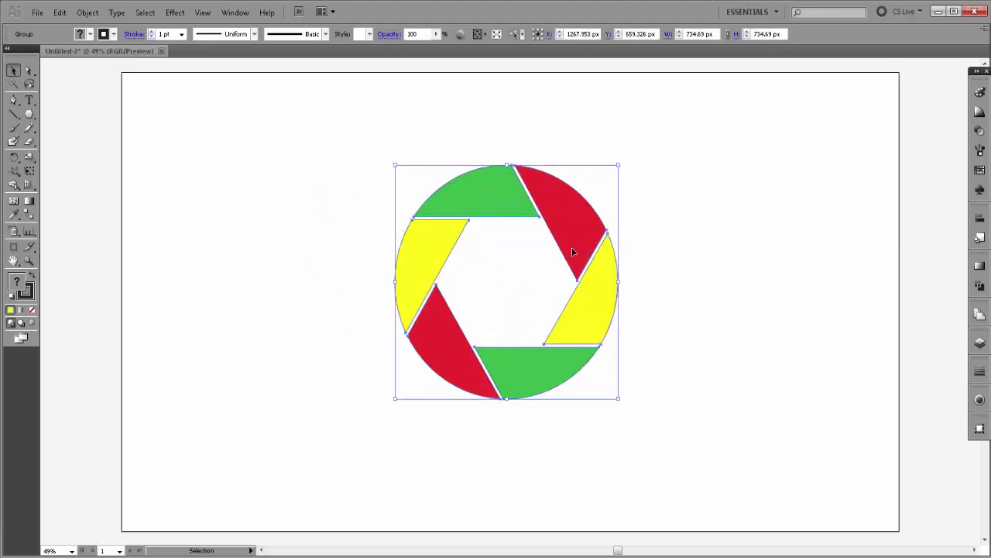
left_click(738, 283)
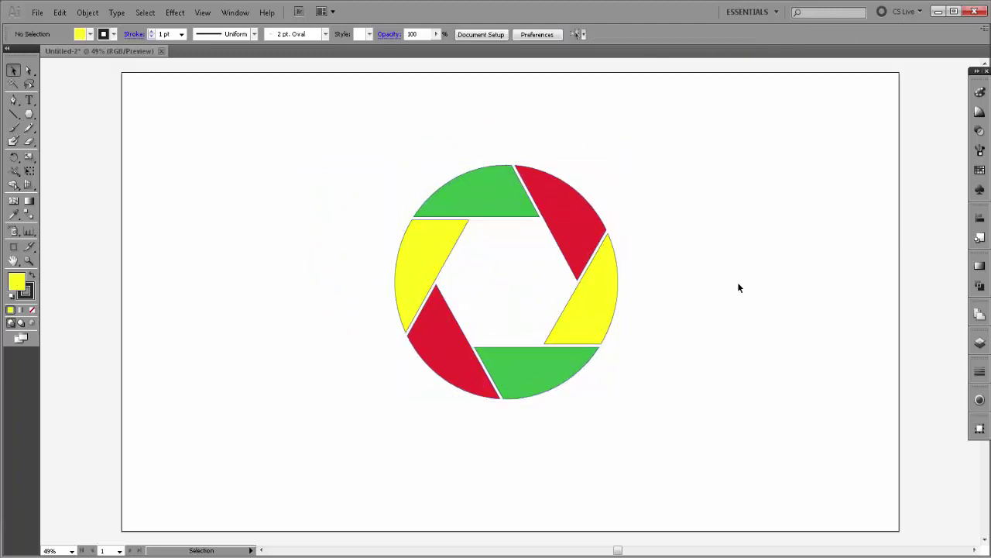
left_click(29, 115)
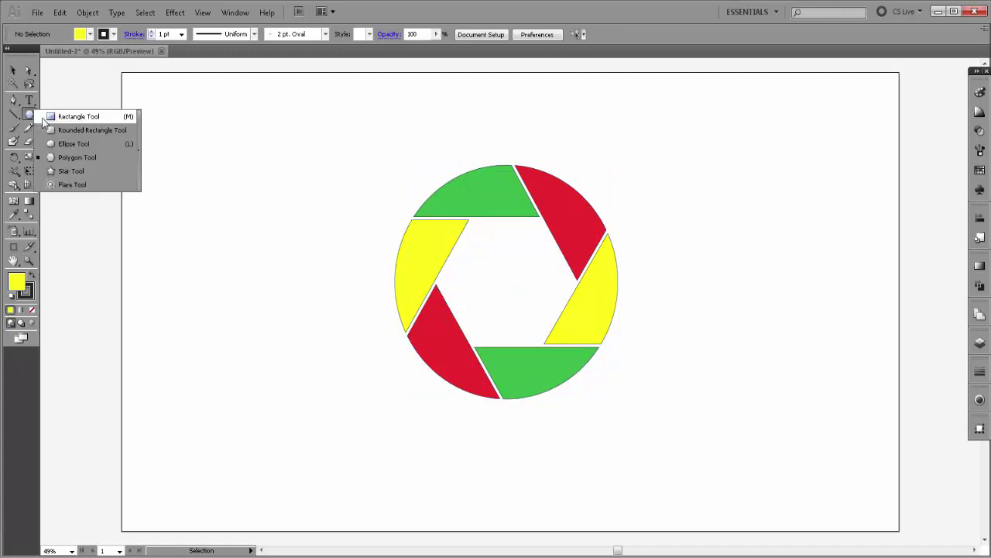
- Draw a rectangle covering the whole artboard and give it a gradient fill
left_click(78, 116)
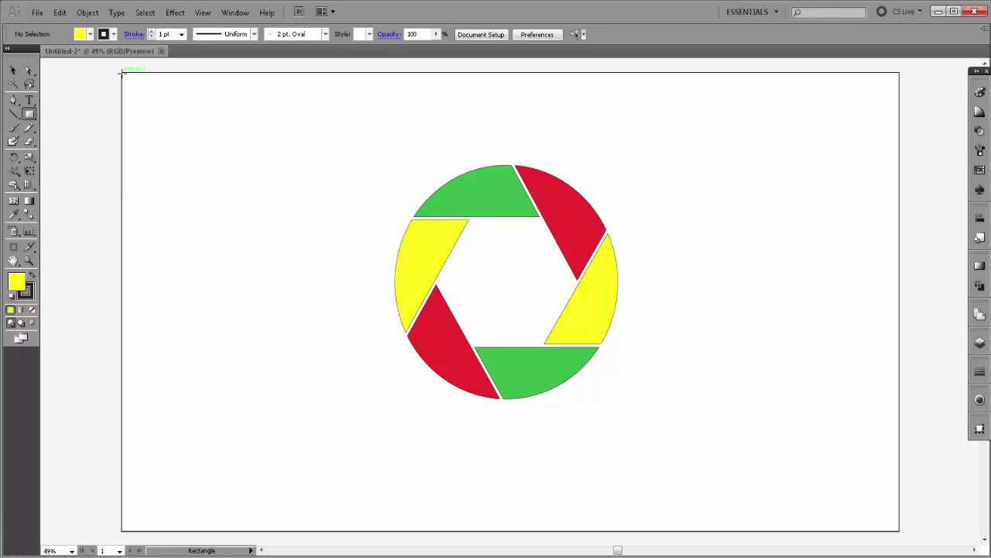
mouse_move(121, 71)
left_mouse_down()
mouse_move(910, 517)
mouse_move(899, 531)
left_mouse_up()
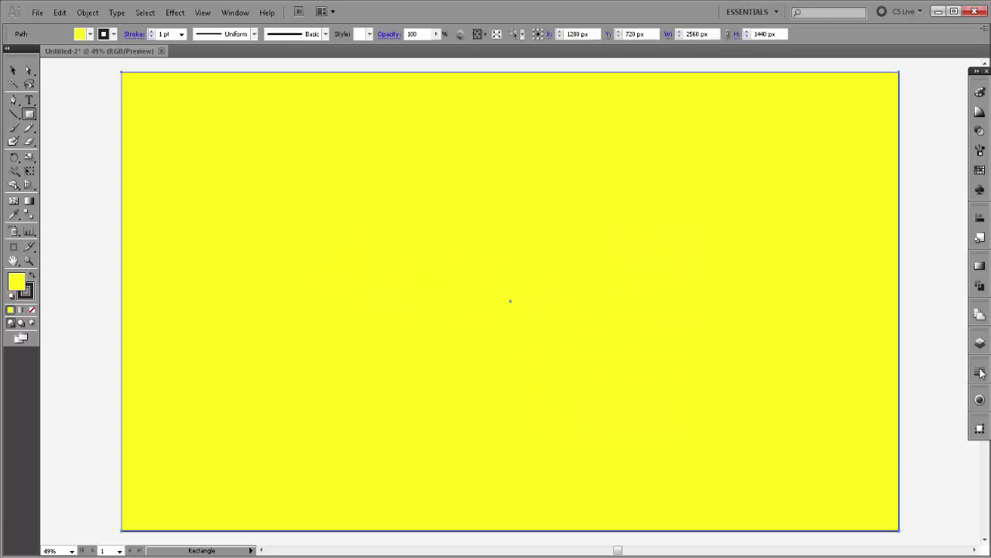
left_click(980, 266)
left_click(944, 327)
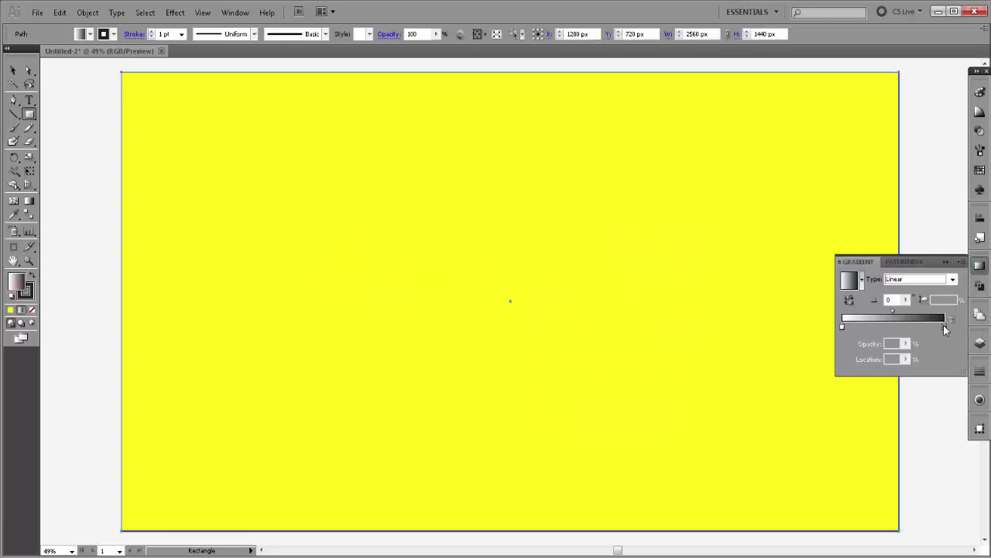
- Make the gradient radial with a CMYK Magenta end stop and midpoint at 57.5%
left_click(953, 279)
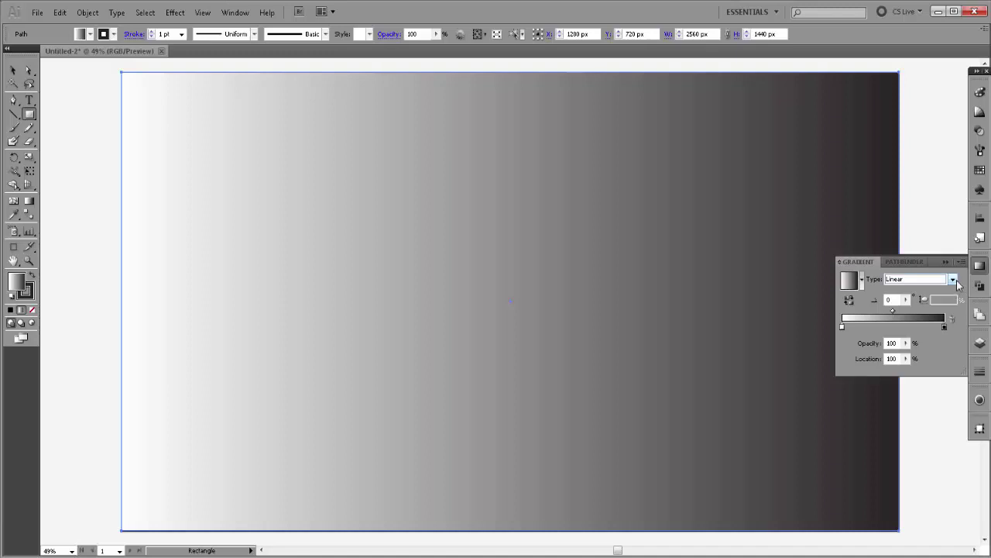
left_click(948, 291)
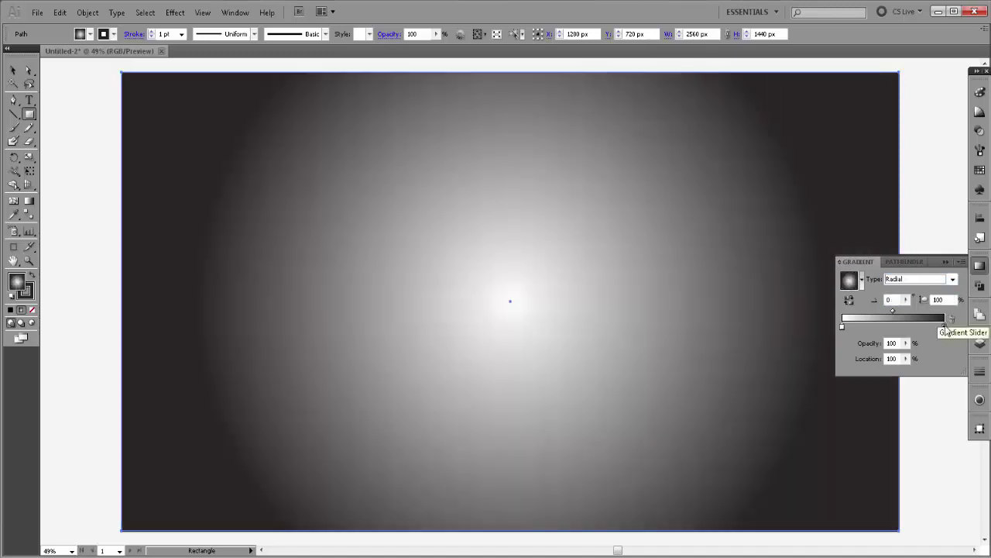
double_click(945, 327)
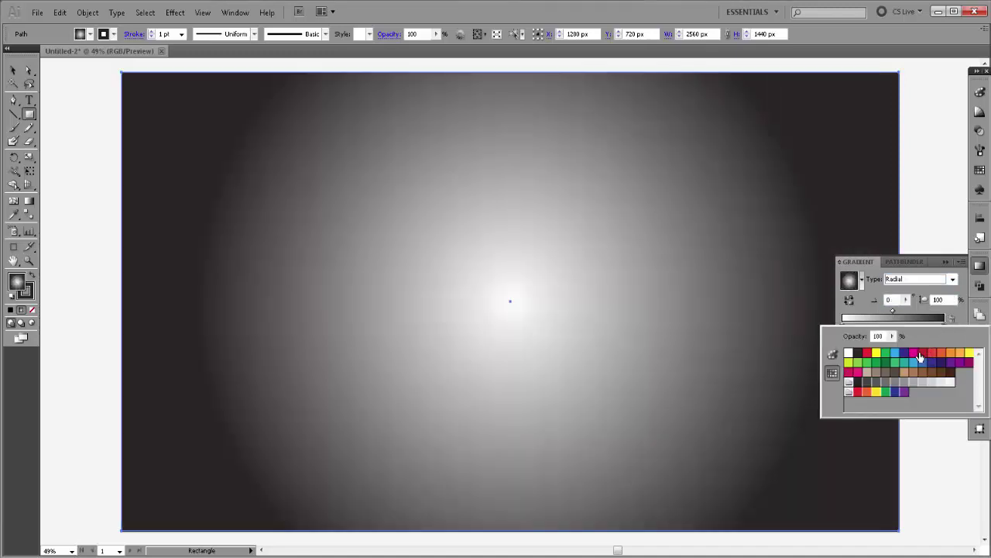
left_click(914, 353)
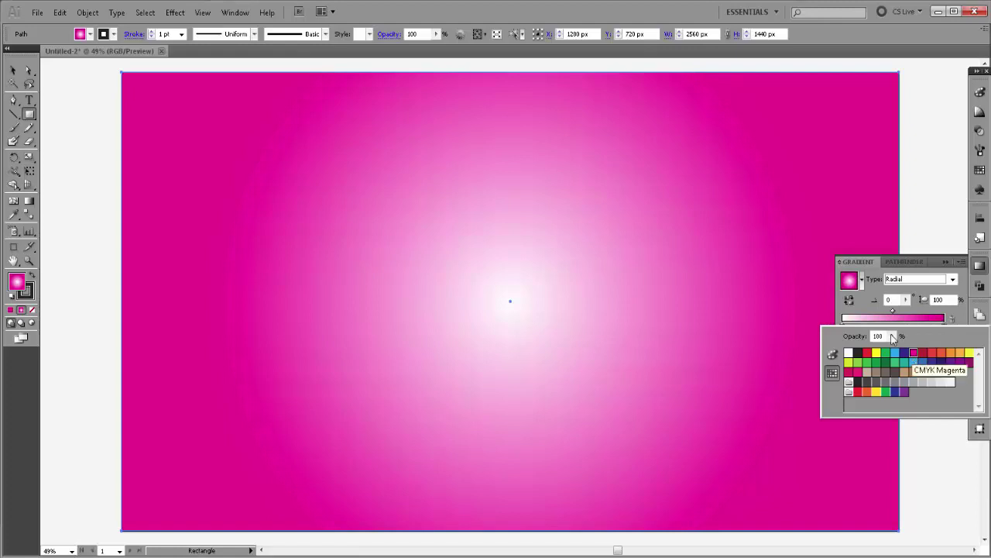
left_click(895, 314)
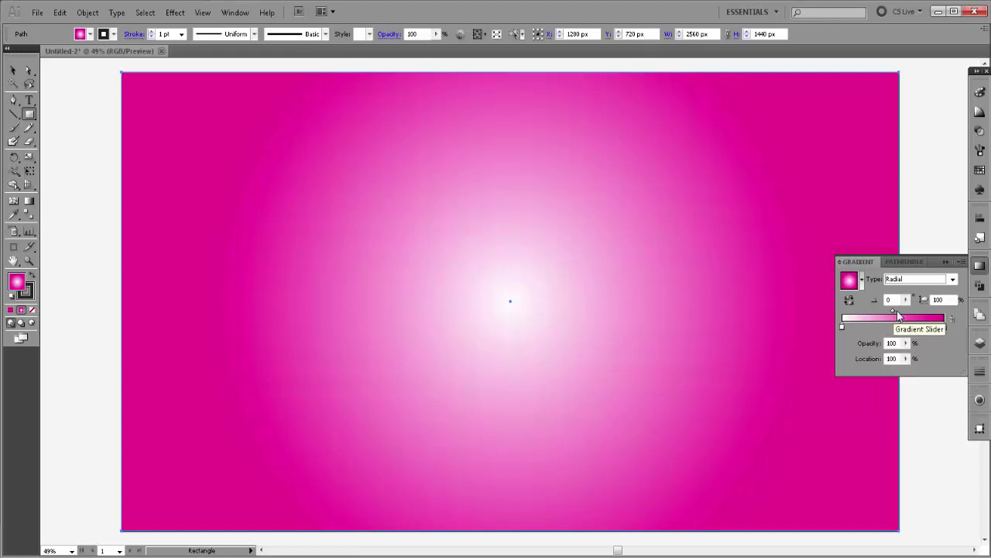
left_click_drag(895, 312, 901, 313)
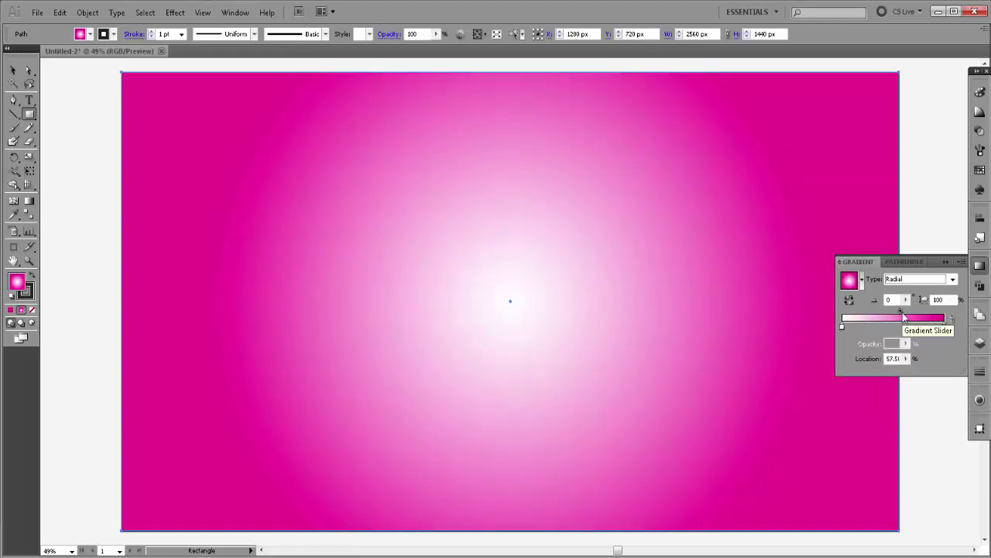
- Send the gradient rectangle to the back behind the aperture and deselect it
left_click(945, 264)
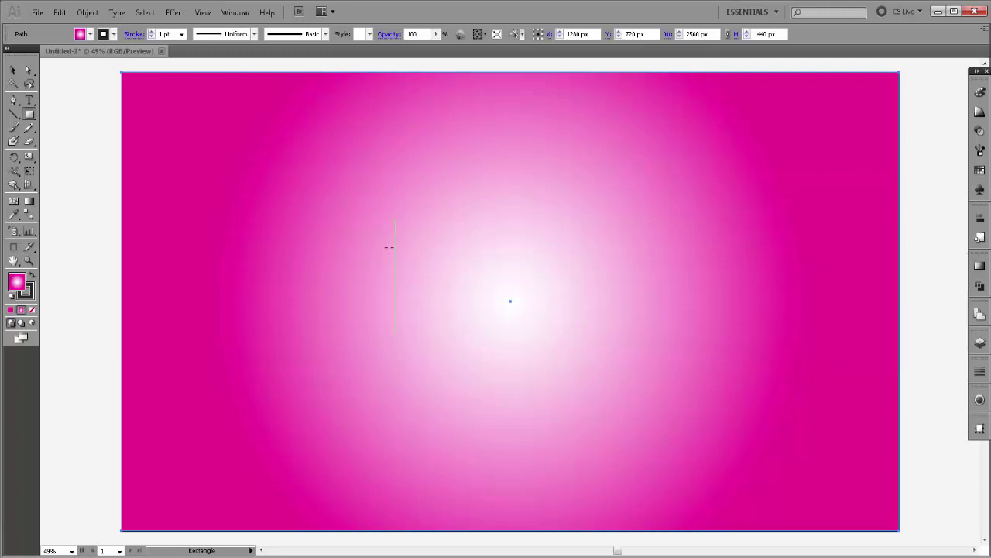
right_click(390, 246)
mouse_move(424, 434)
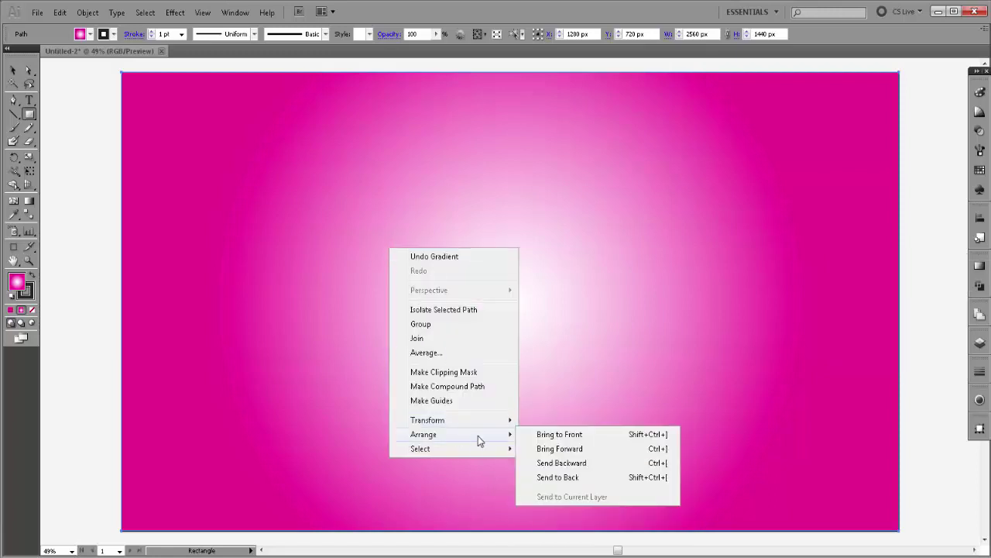
left_click(543, 475)
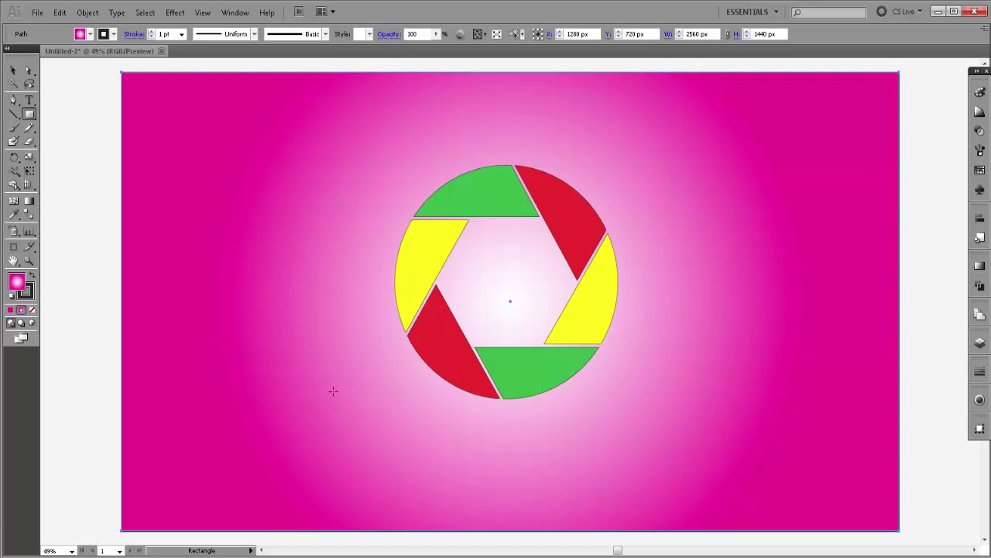
left_click(13, 70)
left_click(68, 116)
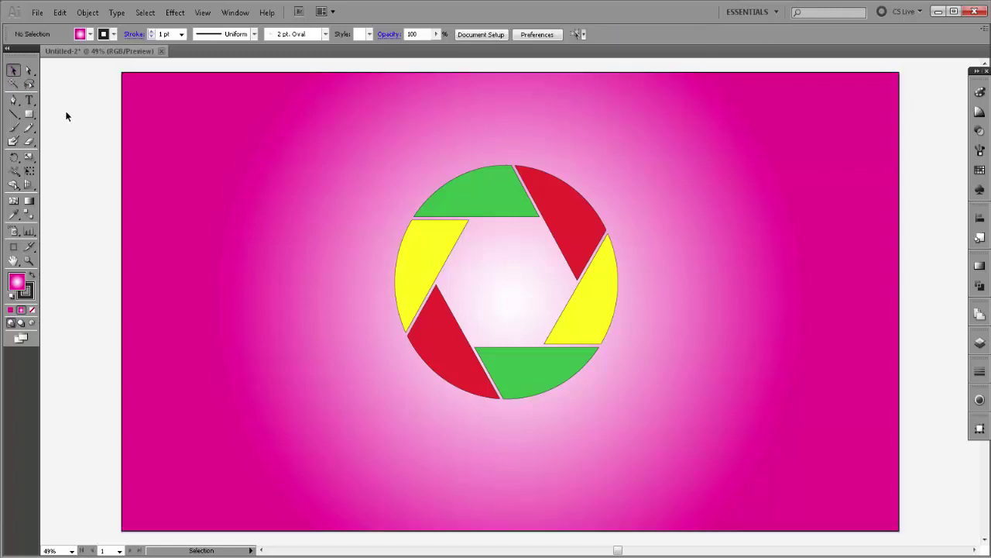